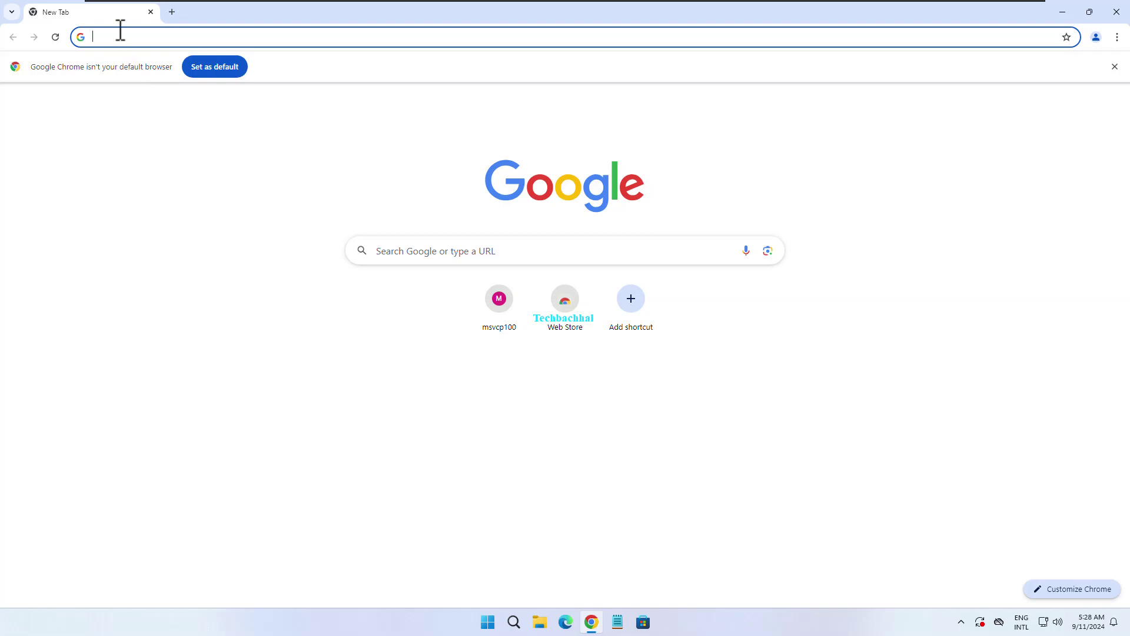
- Load the MediaFire download link for msvcp100.rar in Chrome's address bar
left_click(120, 37)
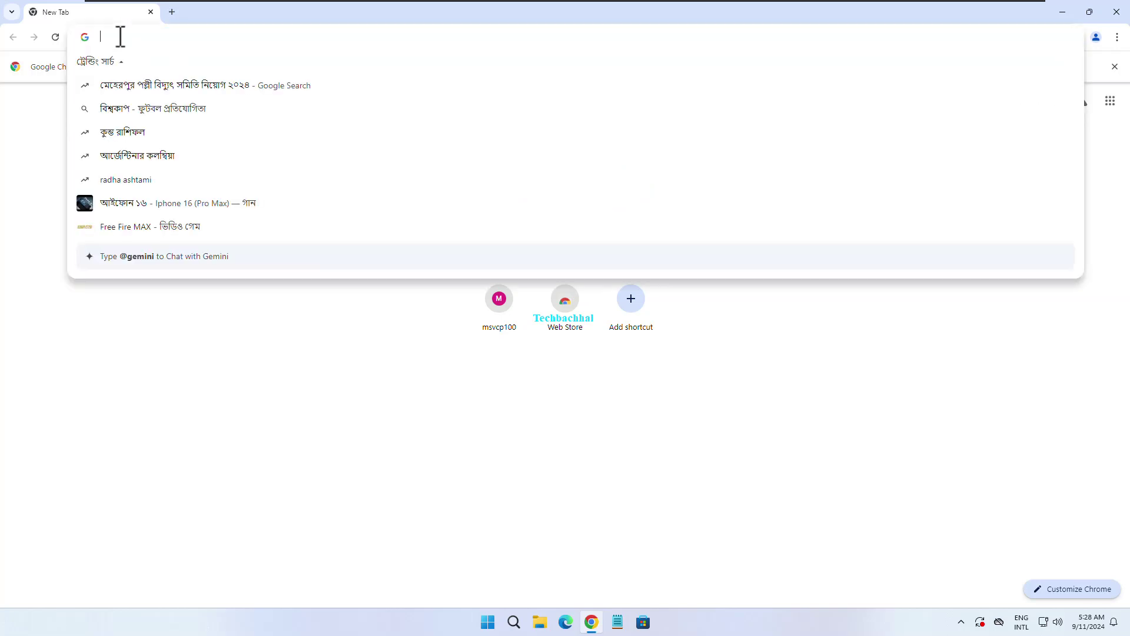
type("https://www.mediafire.com/file/xpbgrap1gt3xufm/msvcp100.rar/file")
key("Return")
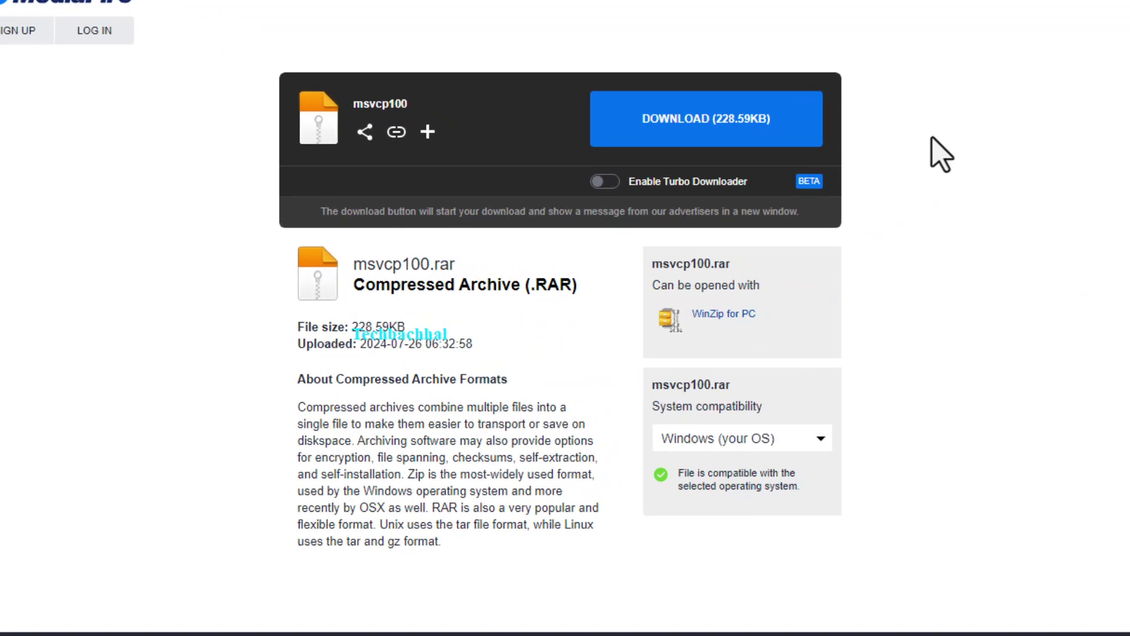
- Download msvcp100.rar from MediaFire, dismiss the ad popup, and open it from recent downloads
left_click(681, 100)
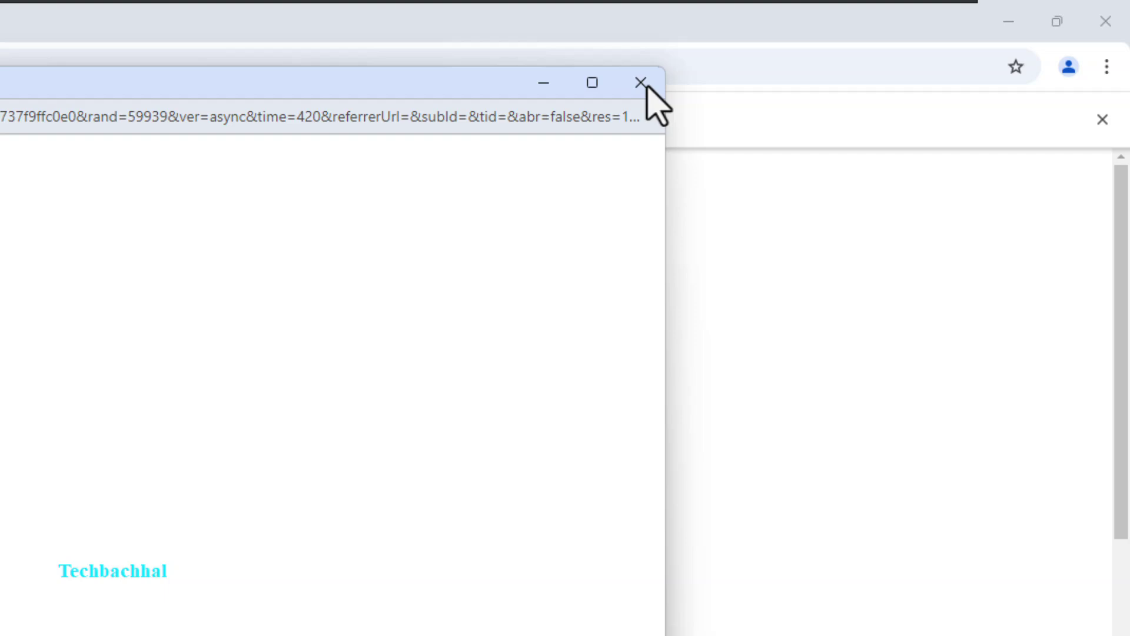
left_click(640, 83)
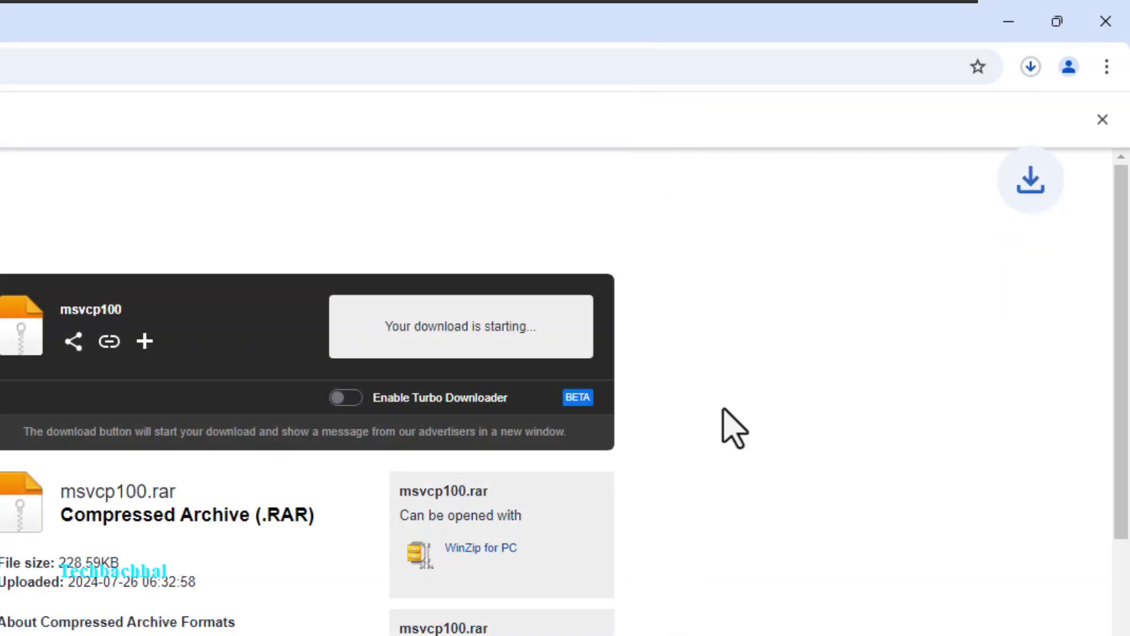
left_click(1030, 66)
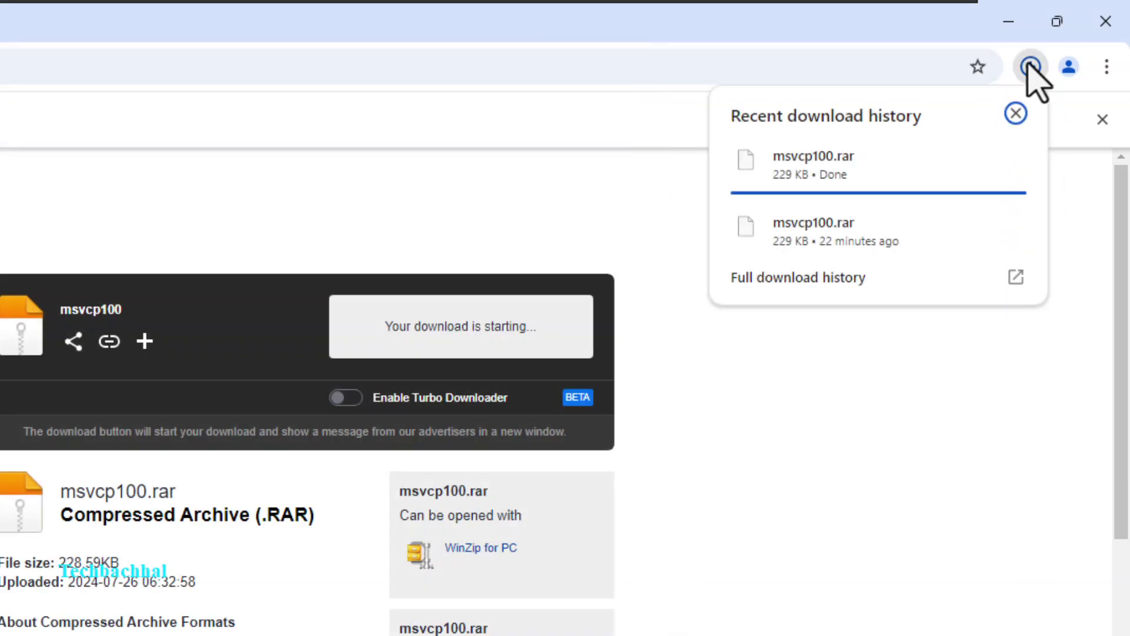
left_click(910, 182)
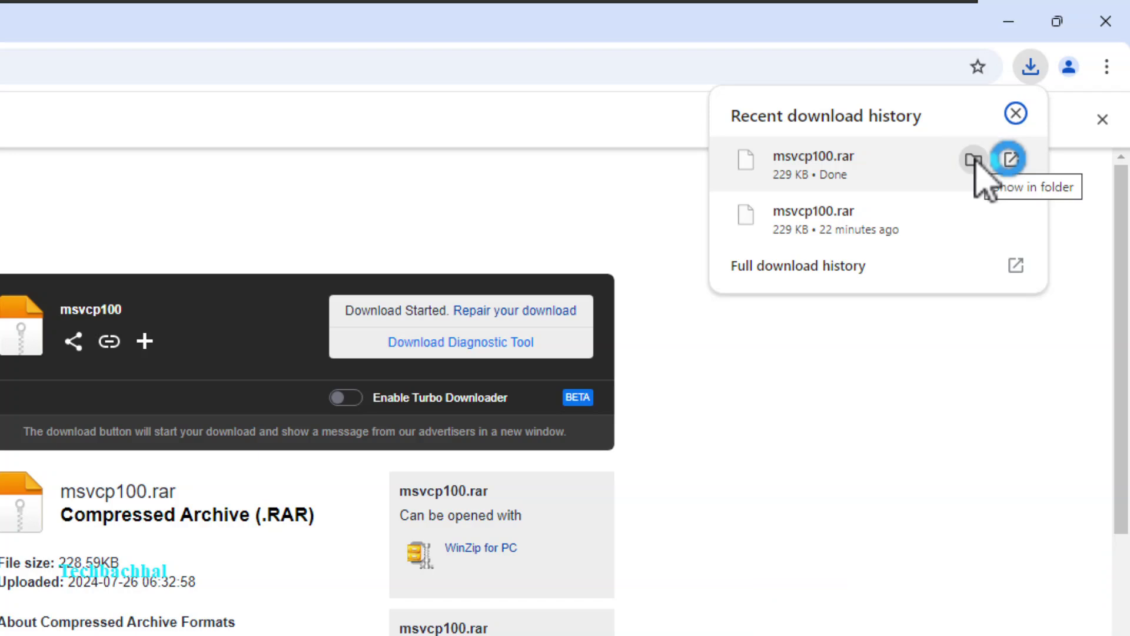
- Locate msvcp100.rar in Downloads and extract it with WinRAR's Extract to "msvcp100\"
left_click(974, 161)
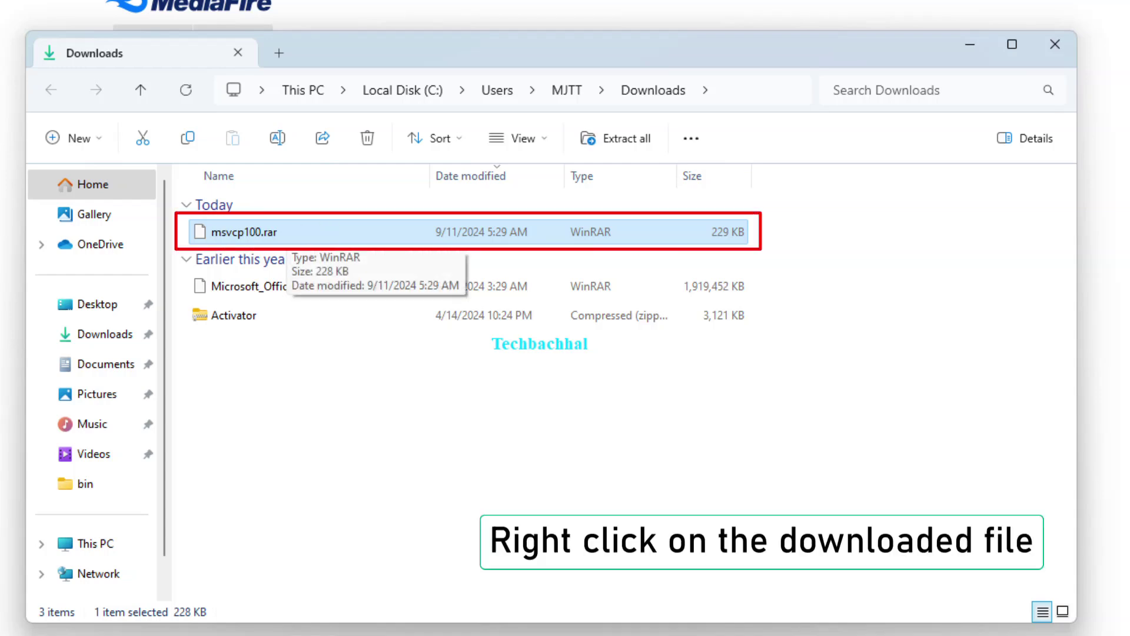
right_click(292, 234)
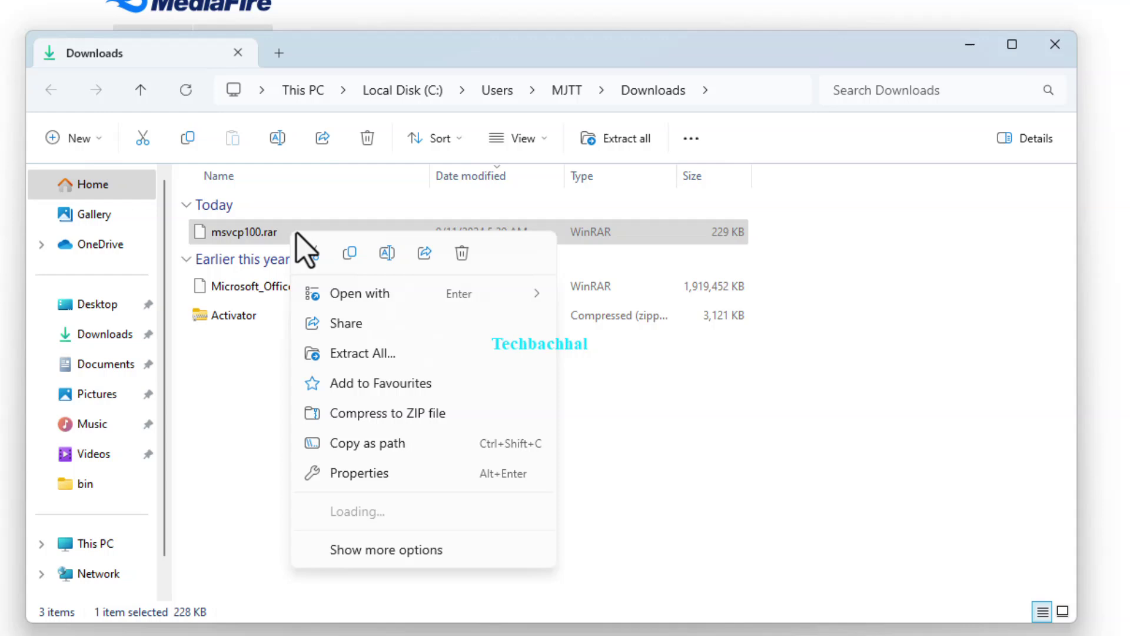
left_click(401, 551)
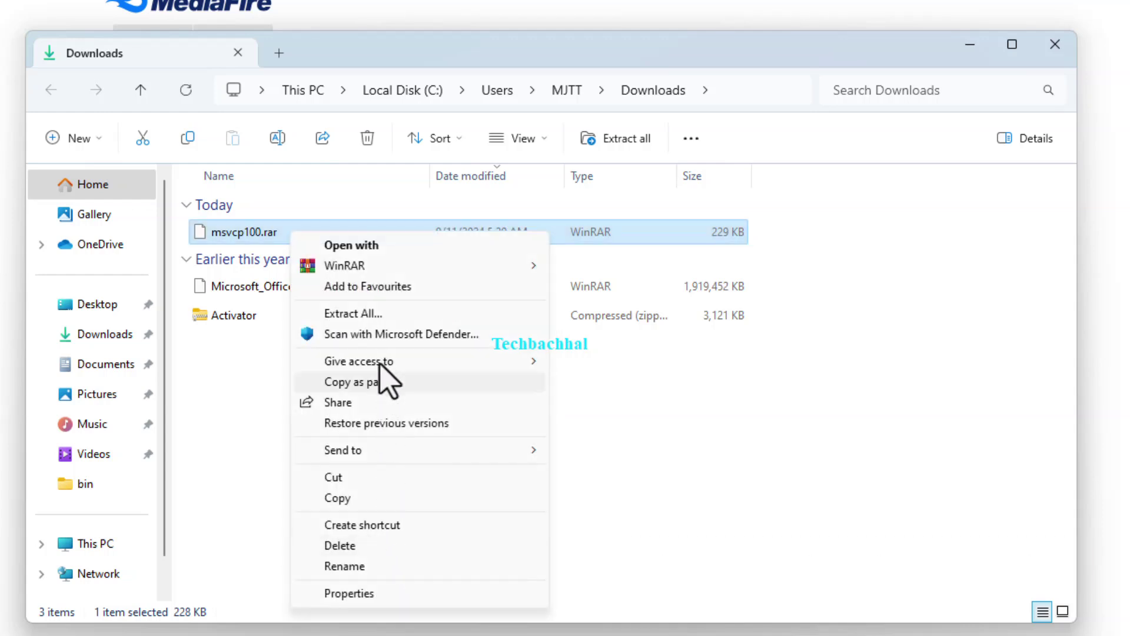
mouse_move(415, 270)
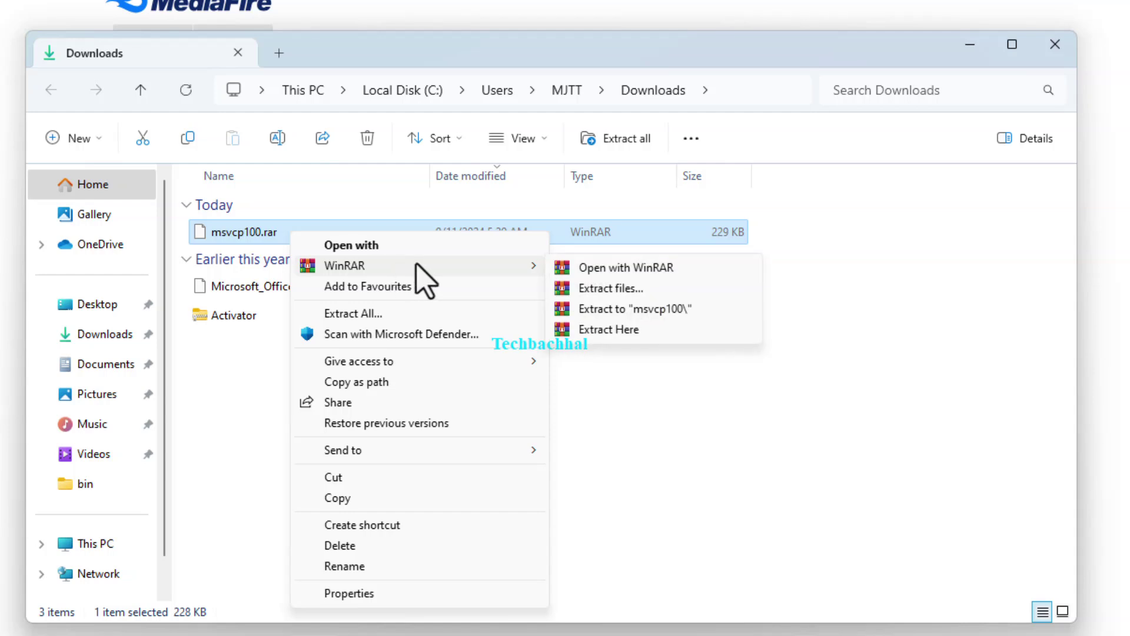
left_click(618, 311)
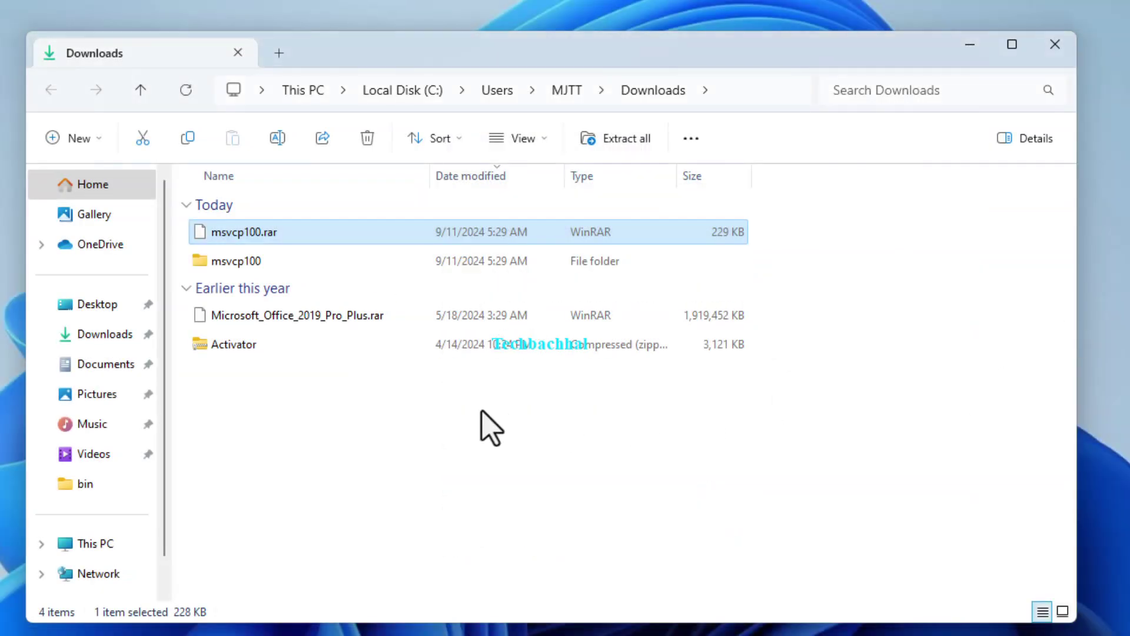
- Open the extracted msvcp100 folder and close the stray msvcp100 and msvcp100.rar windows
left_click(259, 261, "ctrl")
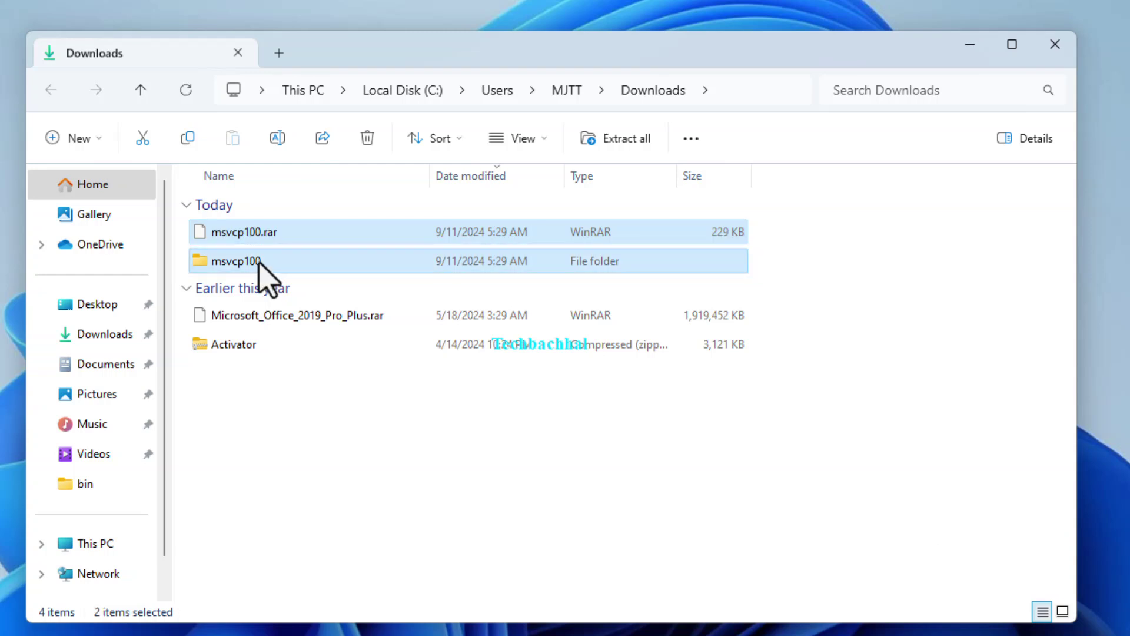
double_click(259, 262)
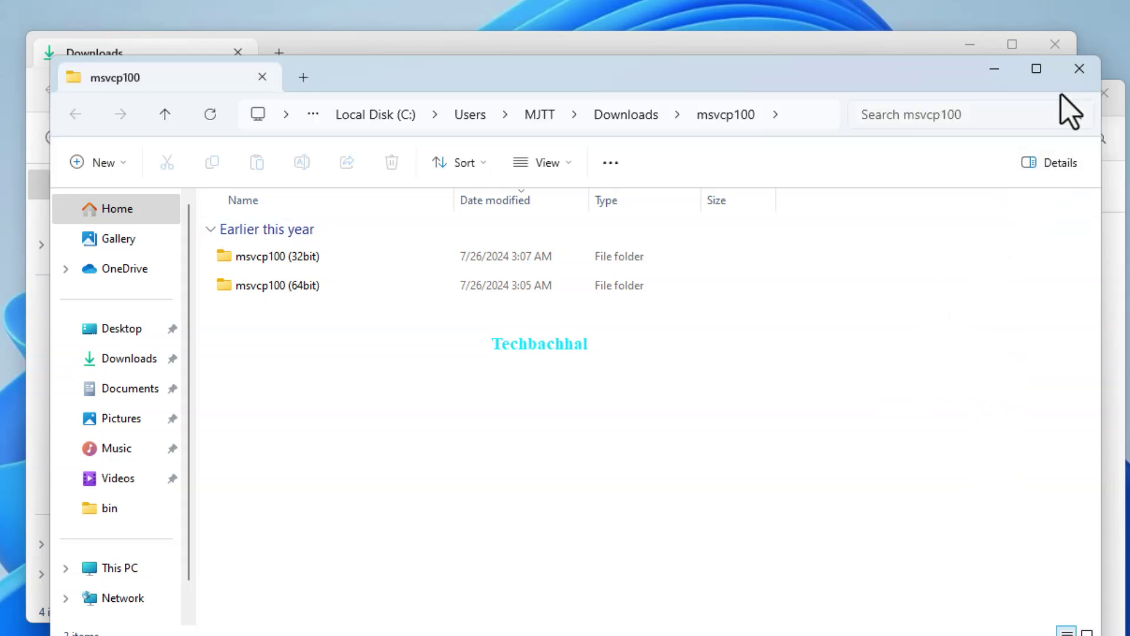
left_click(1076, 72)
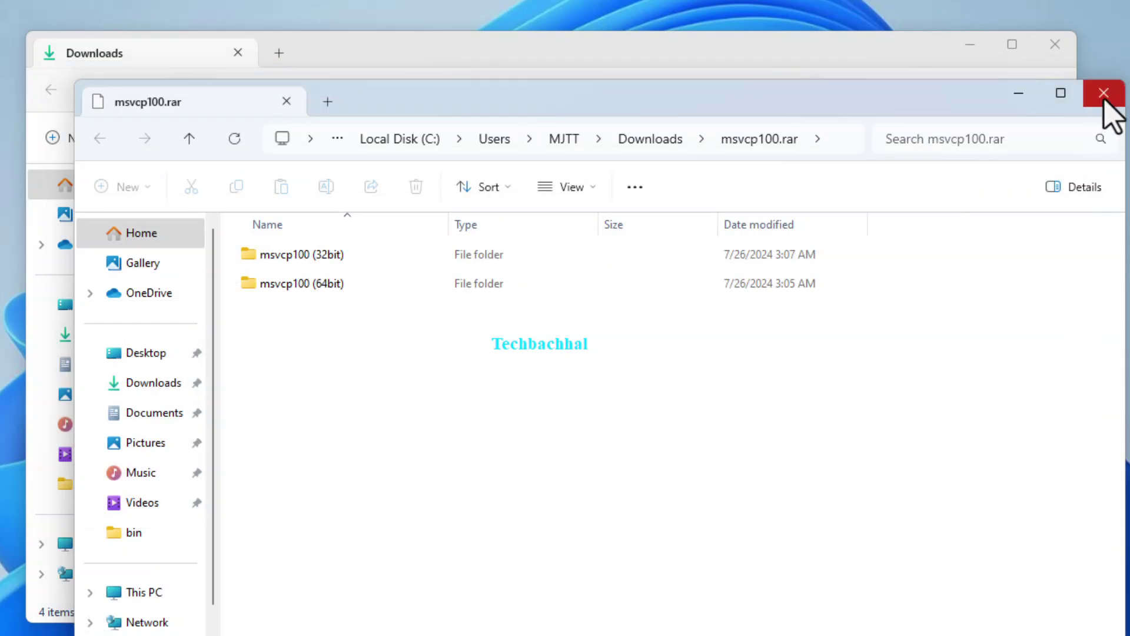
left_click(1103, 94)
double_click(260, 263)
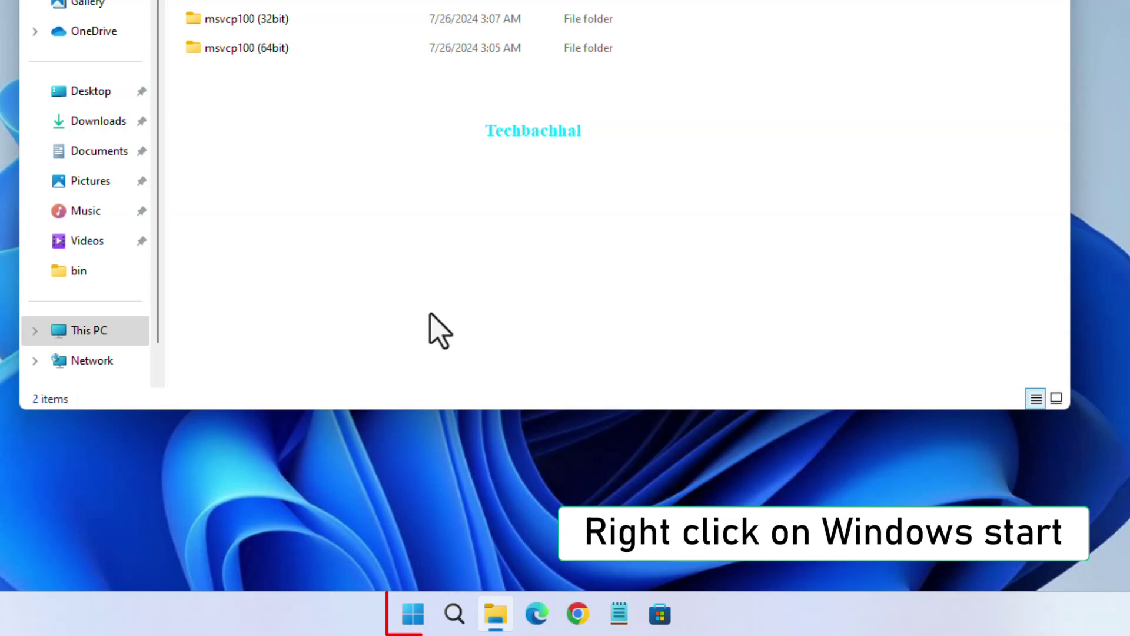
- Check that System > About in Settings reports a 64-bit operating system, then close Settings
right_click(413, 623)
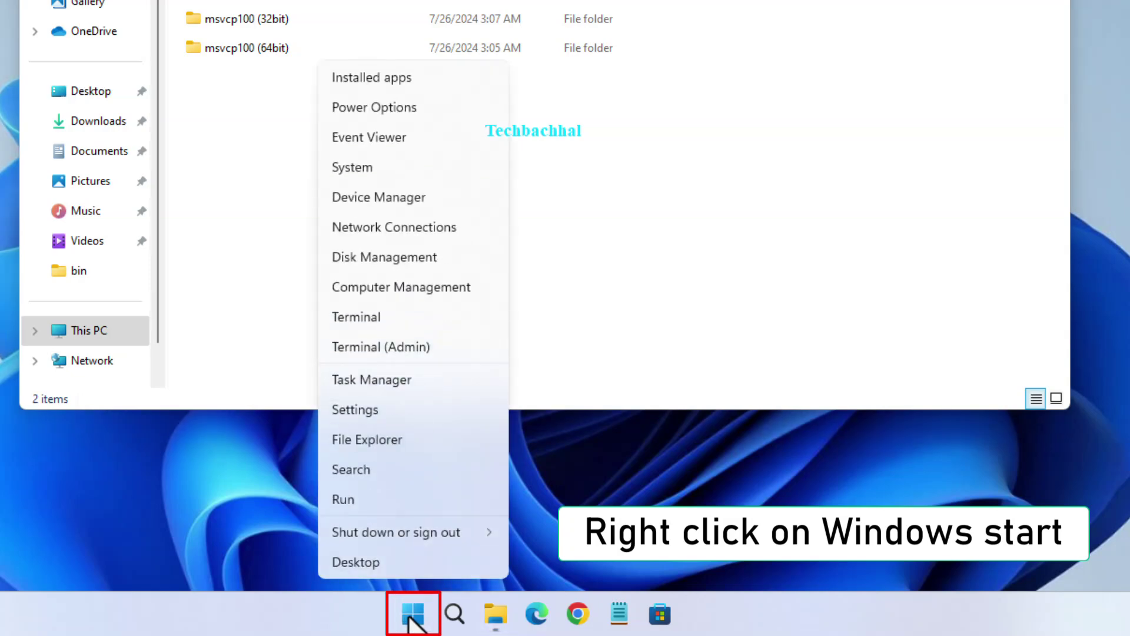
left_click(402, 428)
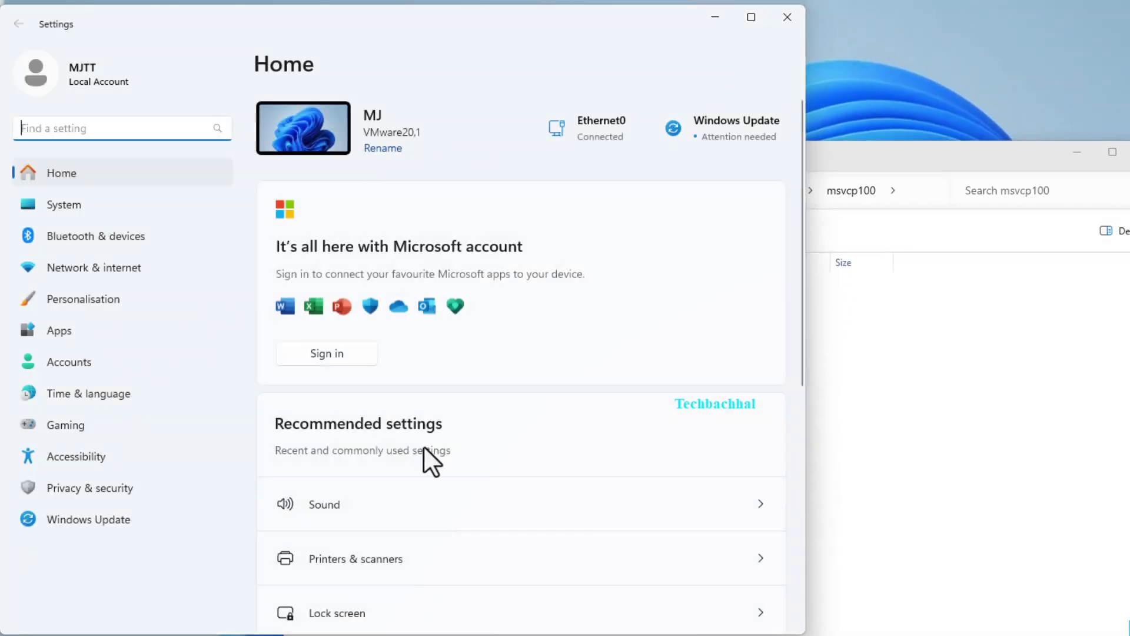
left_click(93, 199)
scroll(434, 436, "down", 10)
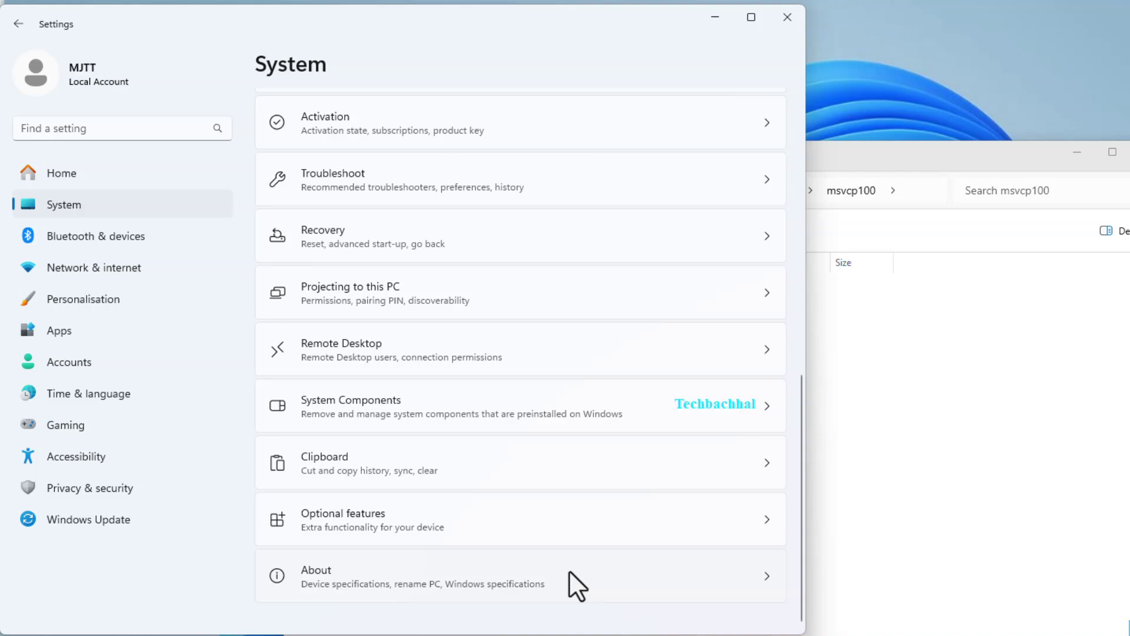
left_click(570, 570)
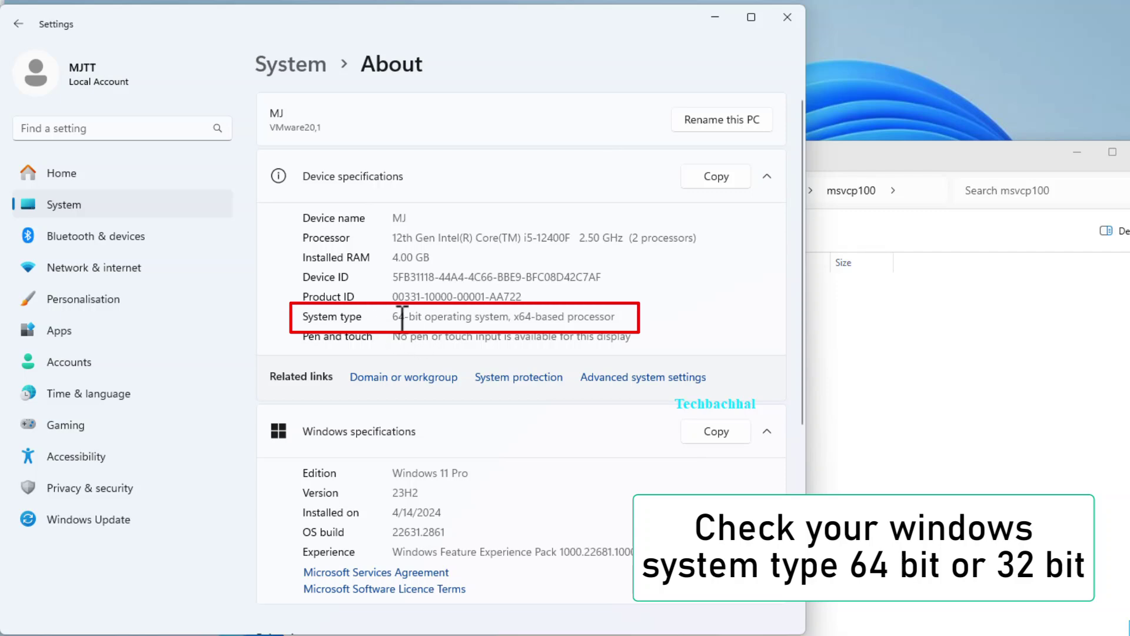
left_click(787, 18)
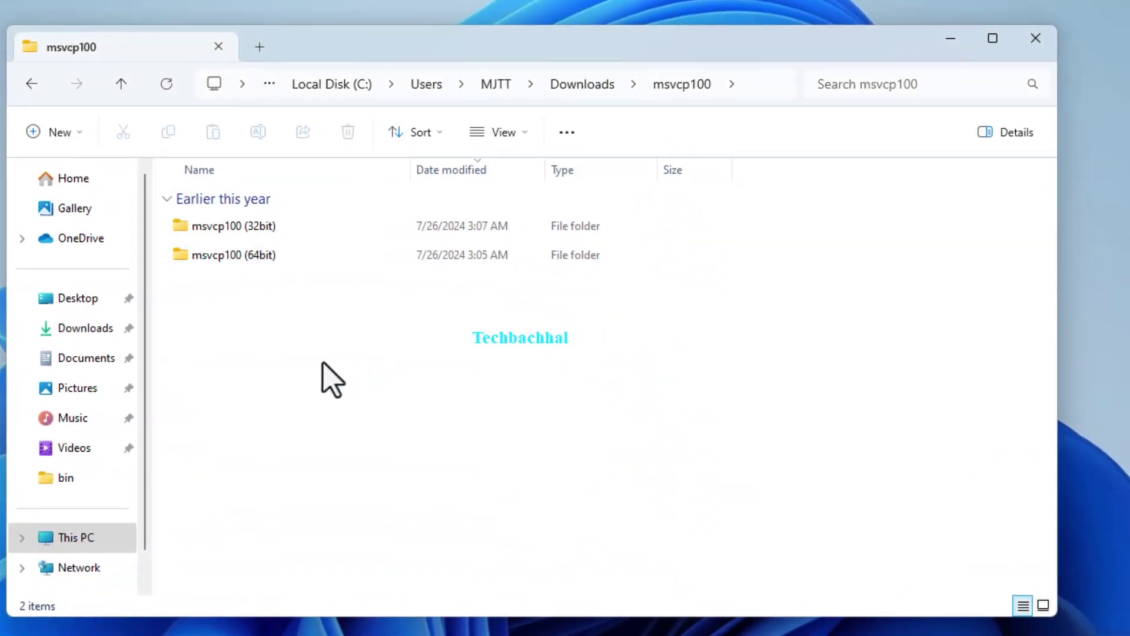
- Open msvcp100 (64bit) and copy its msvcp100.dll
left_click(282, 263)
double_click(282, 263)
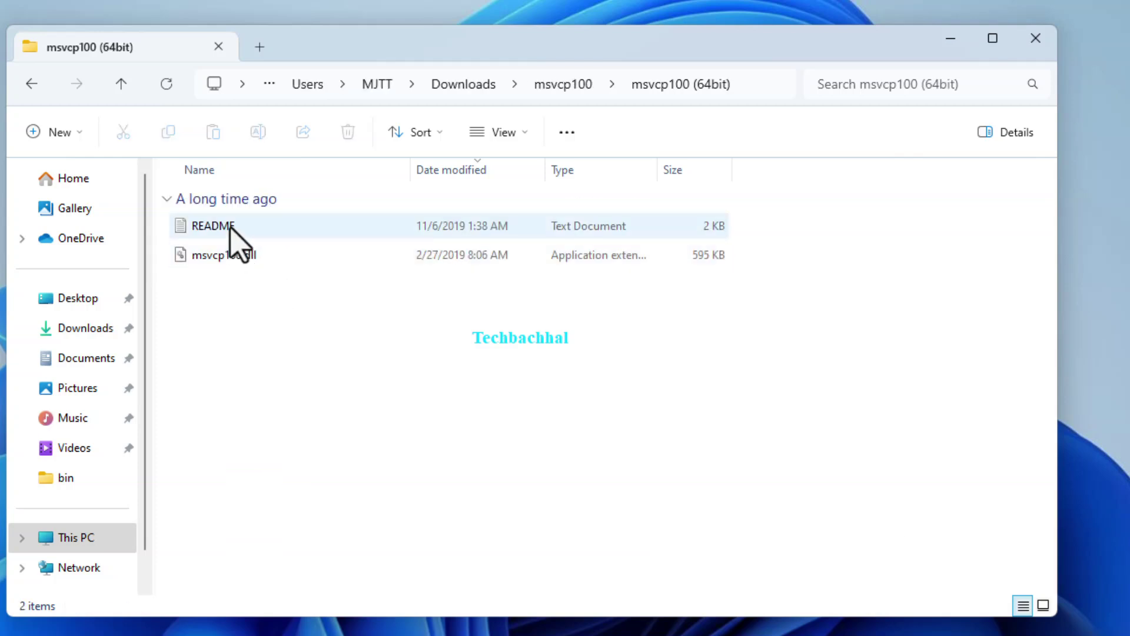
right_click(230, 256)
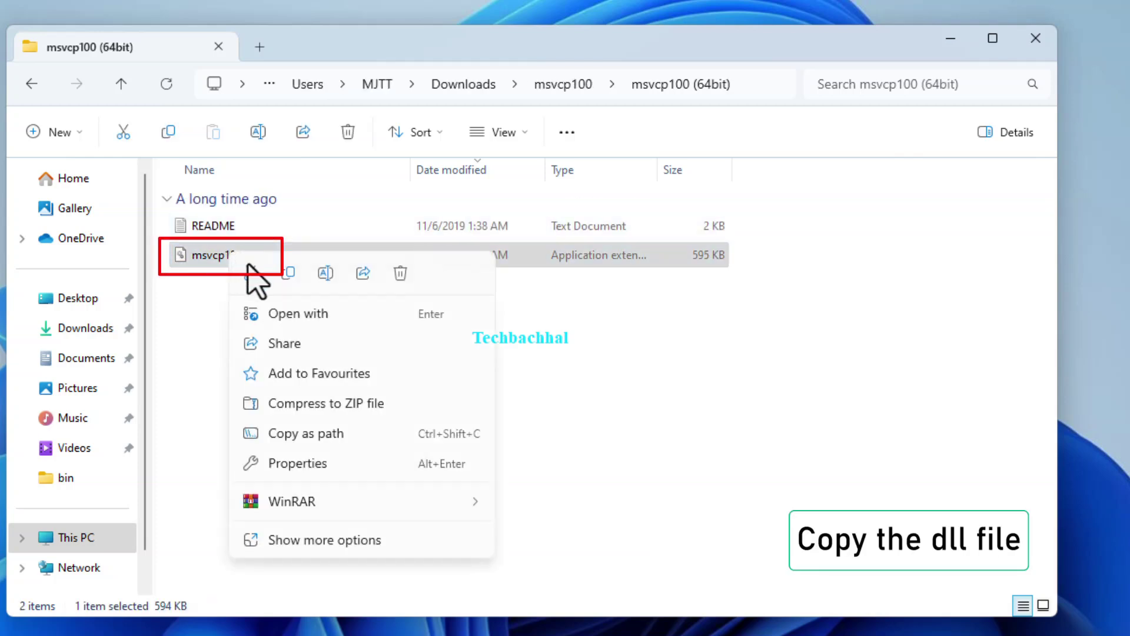
left_click(288, 273)
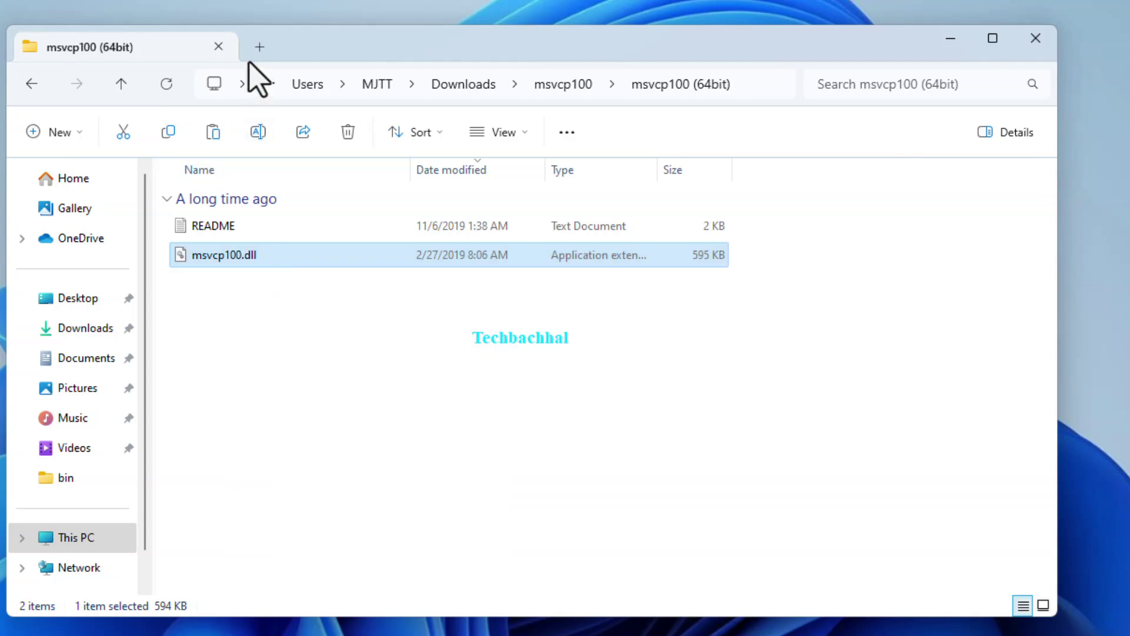
- In a new Explorer tab, navigate to Local Disk (C:) > Windows
left_click(259, 48)
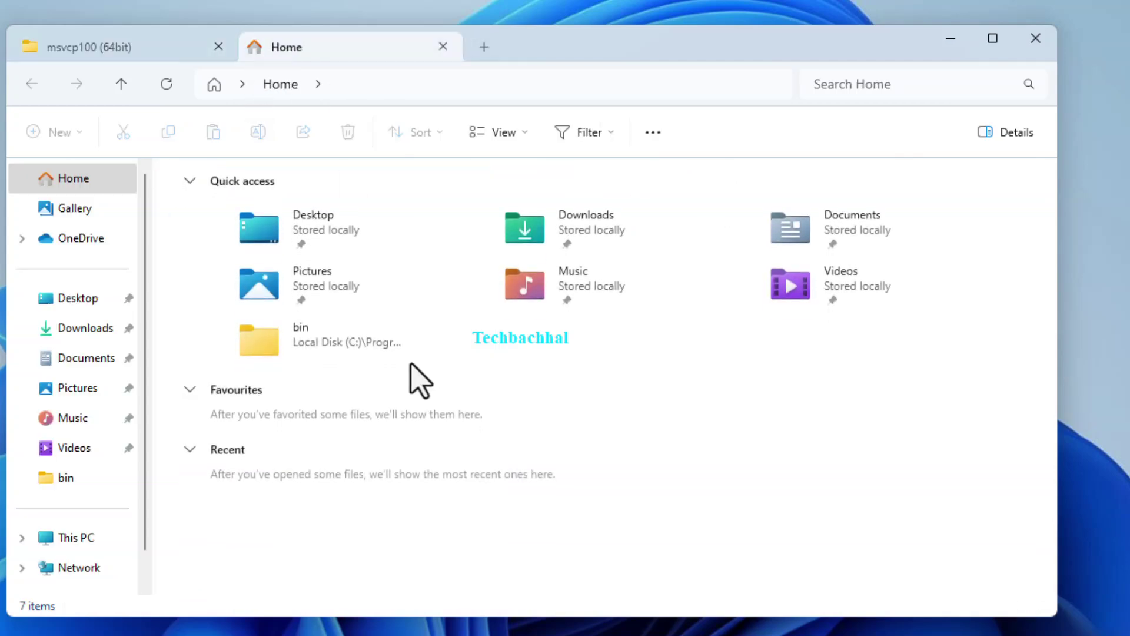
left_click(80, 529)
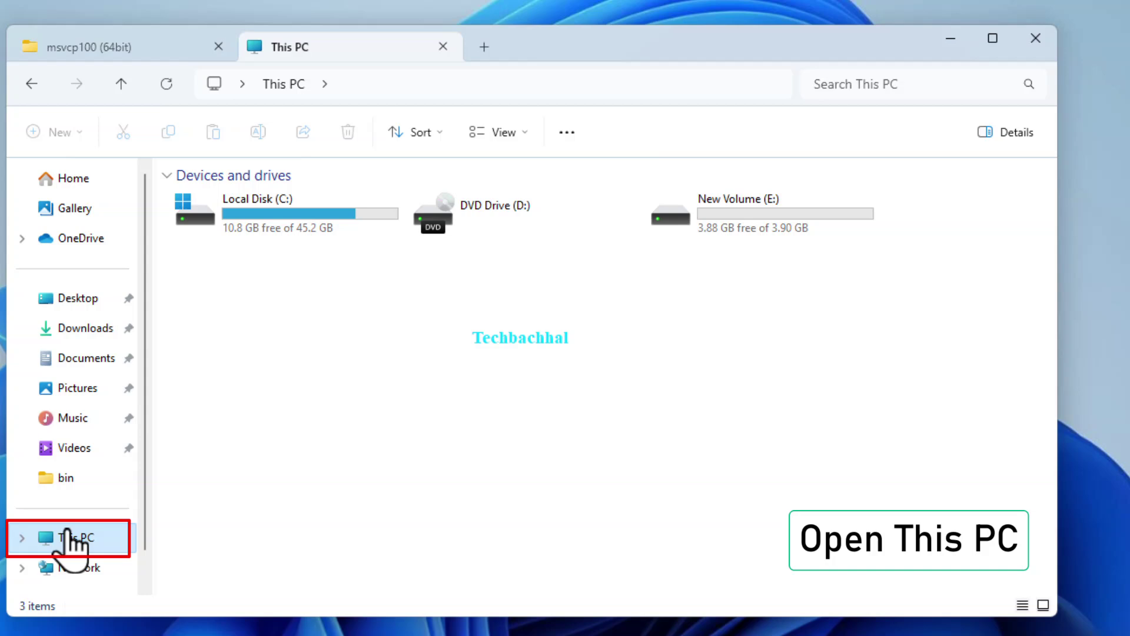
double_click(270, 213)
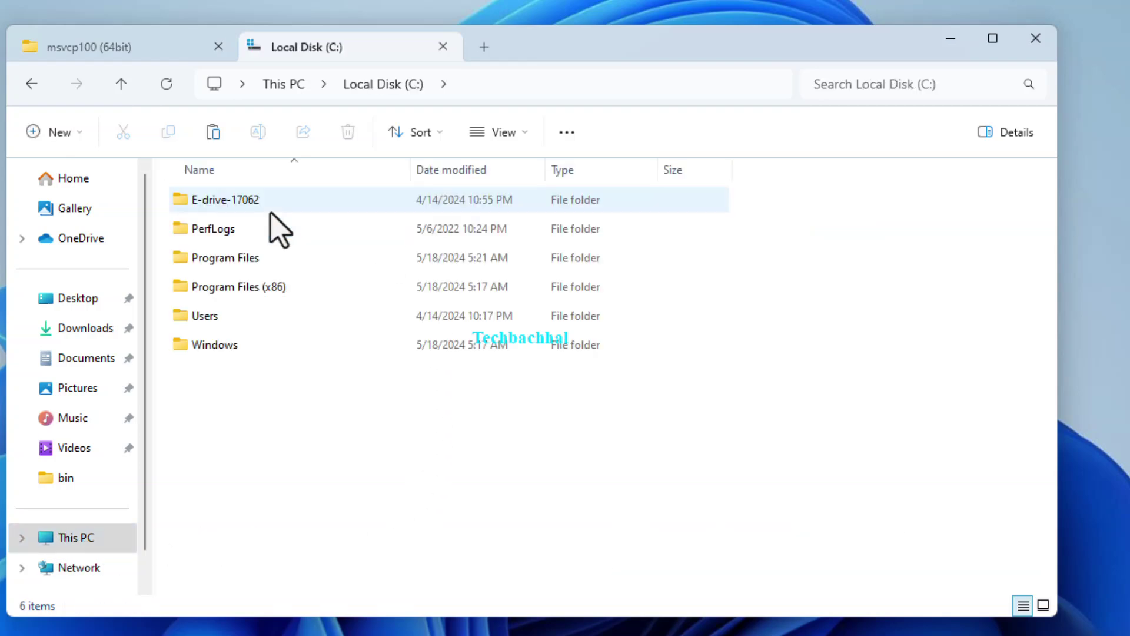
left_click(255, 346)
double_click(254, 346)
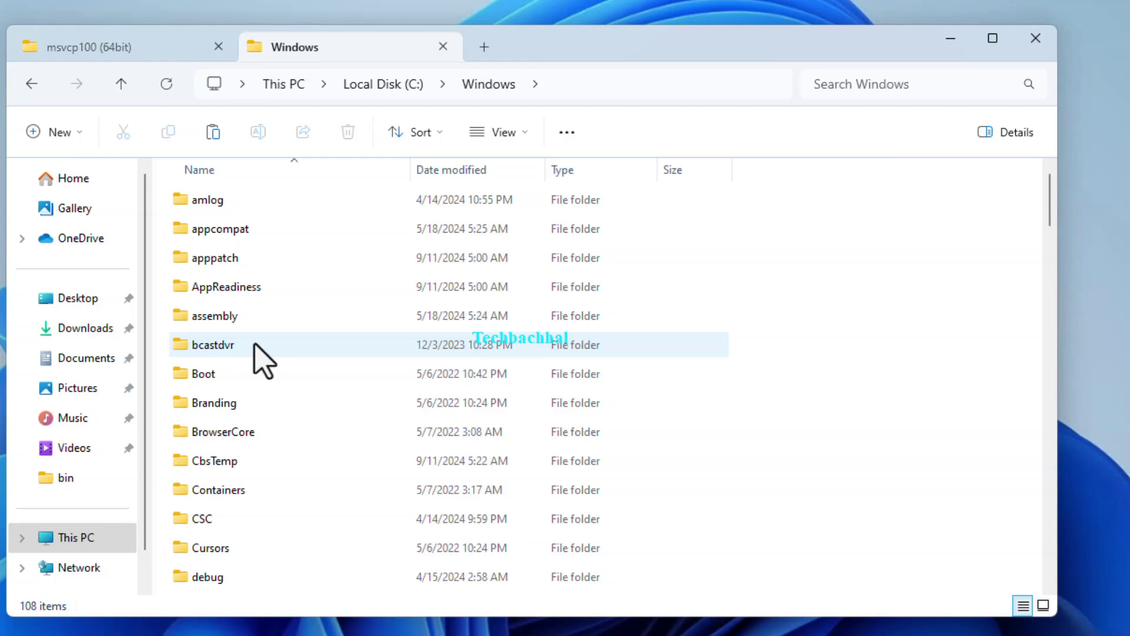
- Scroll down the Windows folder and select System32
scroll(318, 436, "down", 8)
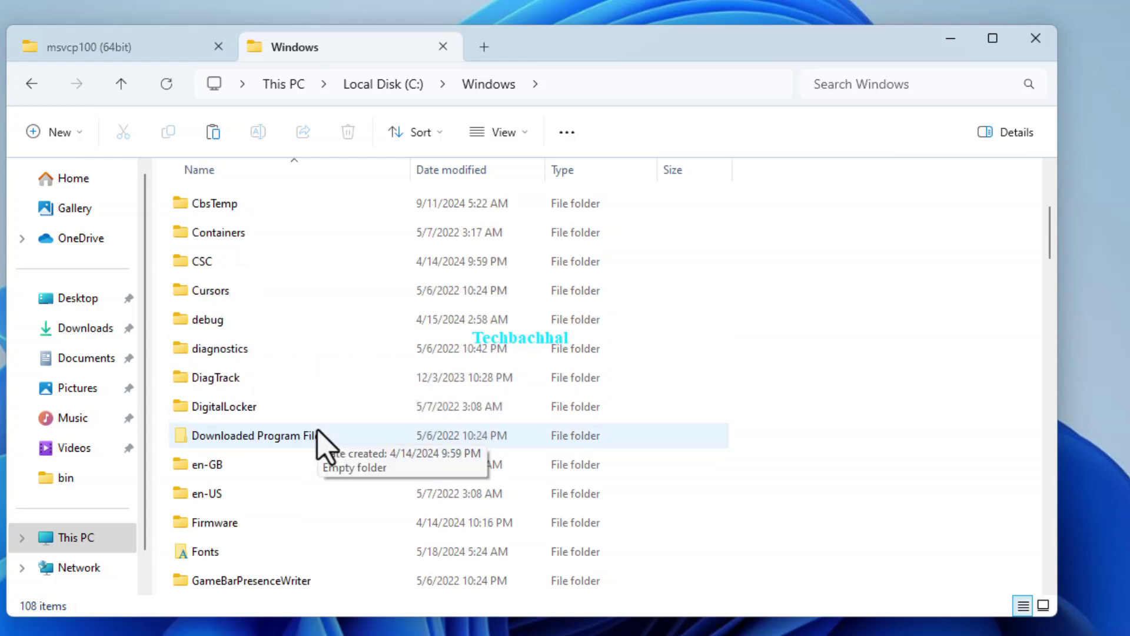
scroll(318, 432, "down", 4)
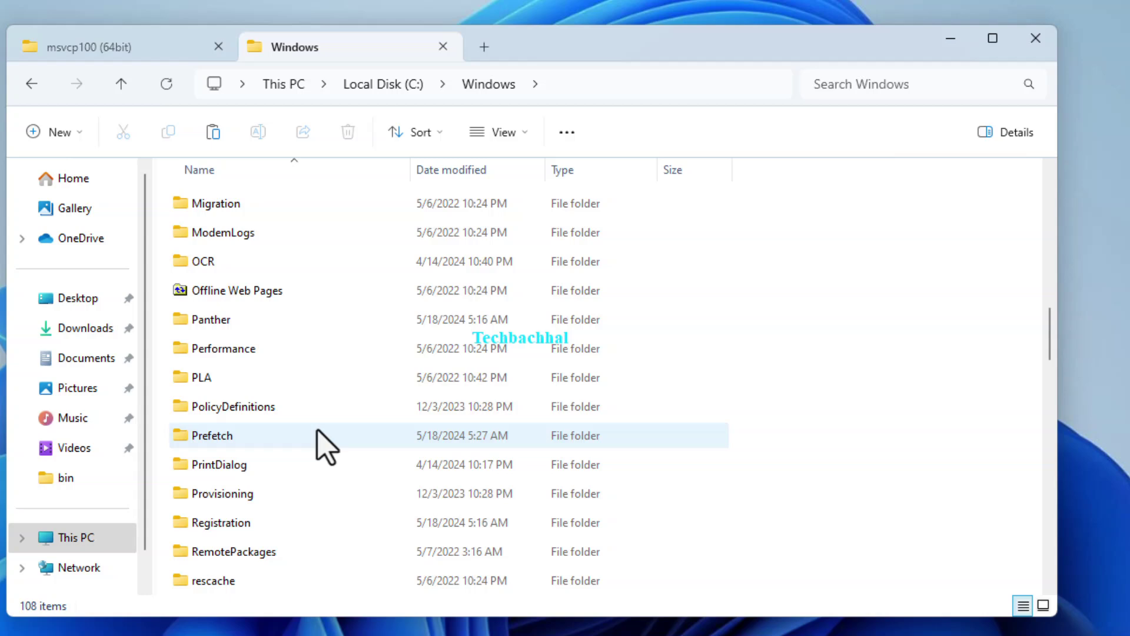
scroll(318, 431, "down", 3)
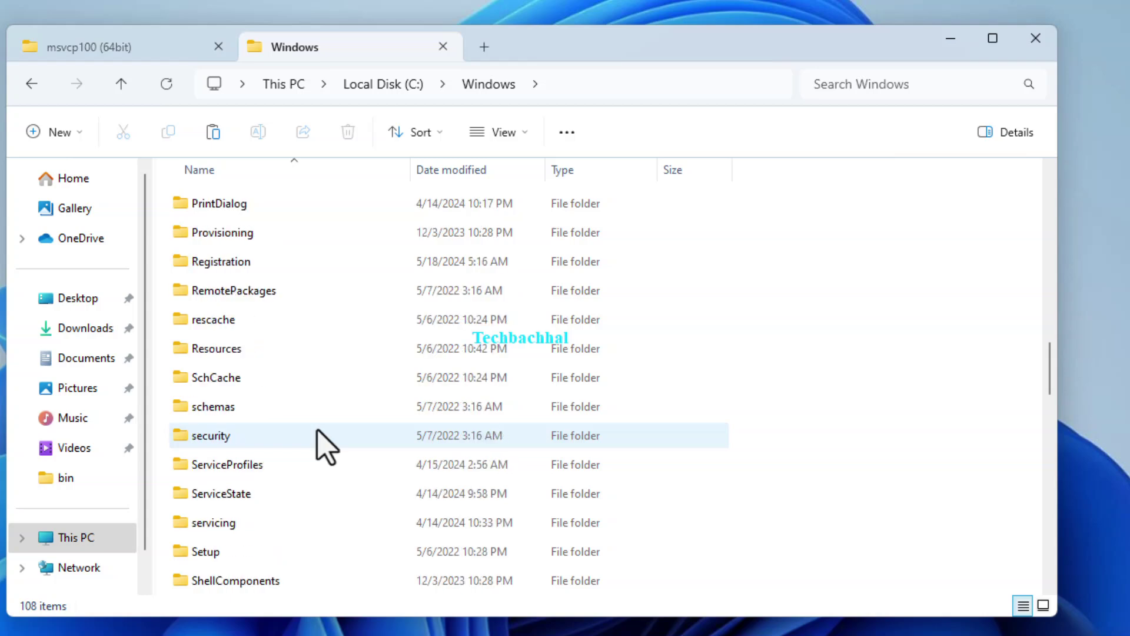
scroll(318, 432, "down", 2)
scroll(326, 448, "down", 1)
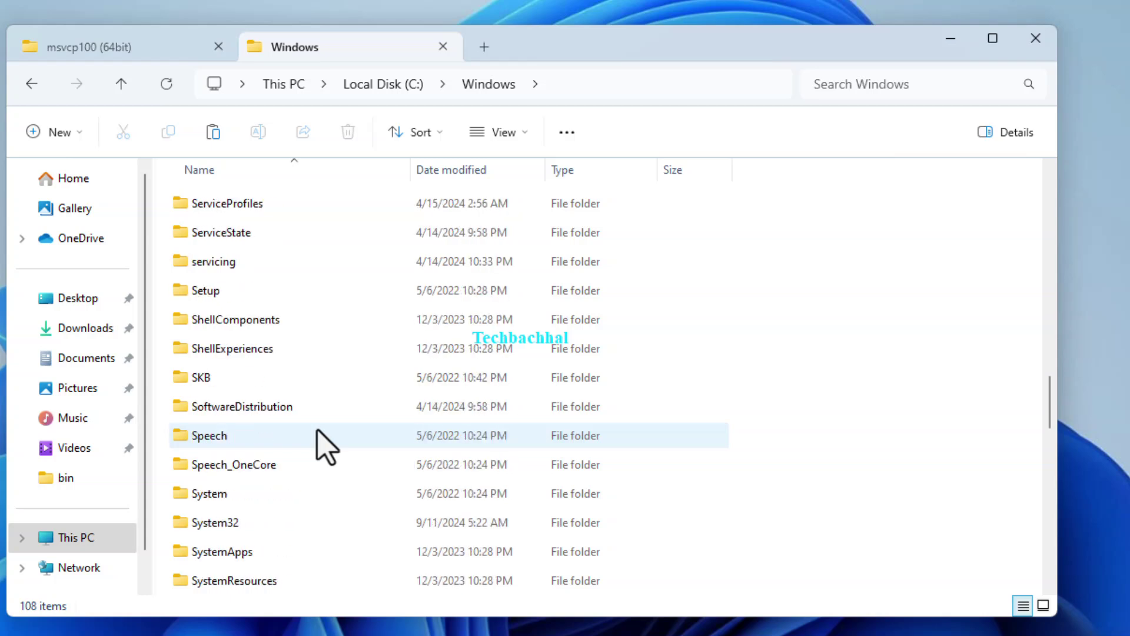
scroll(326, 447, "down", 1)
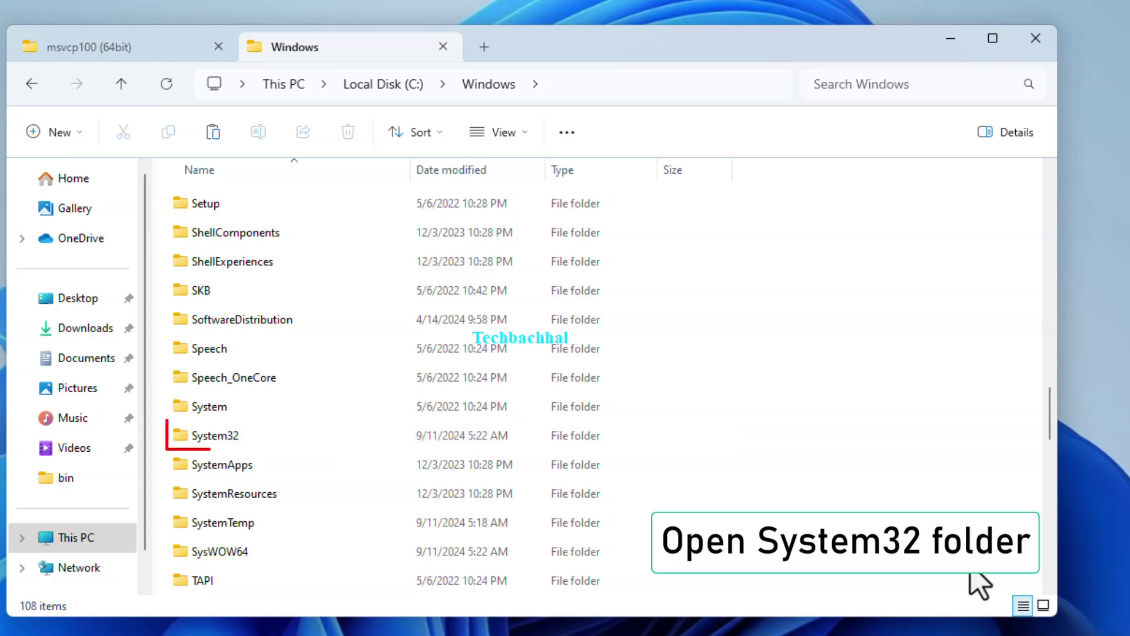
left_click(288, 436)
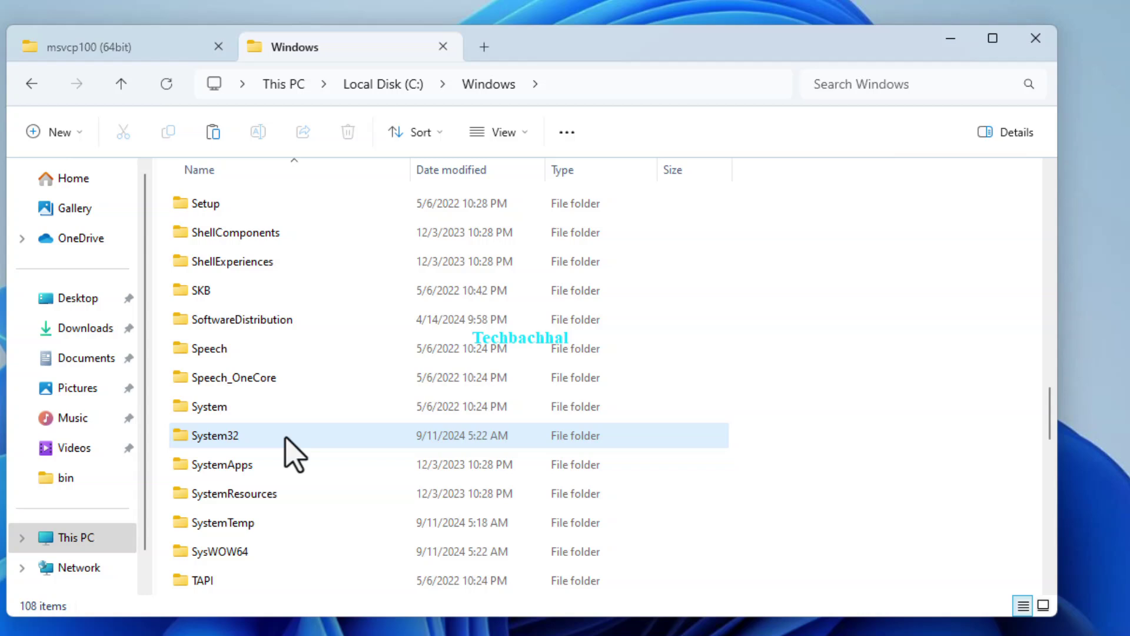
- Paste the 64-bit msvcp100.dll into C:\Windows\System32, granting administrator permission
double_click(288, 436)
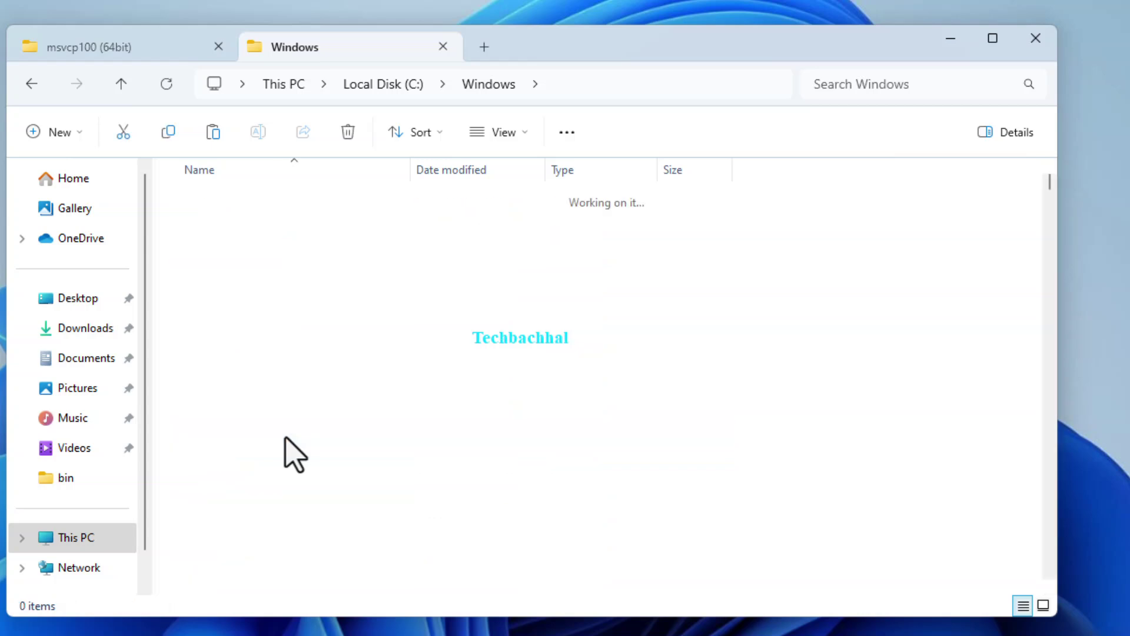
right_click(804, 277)
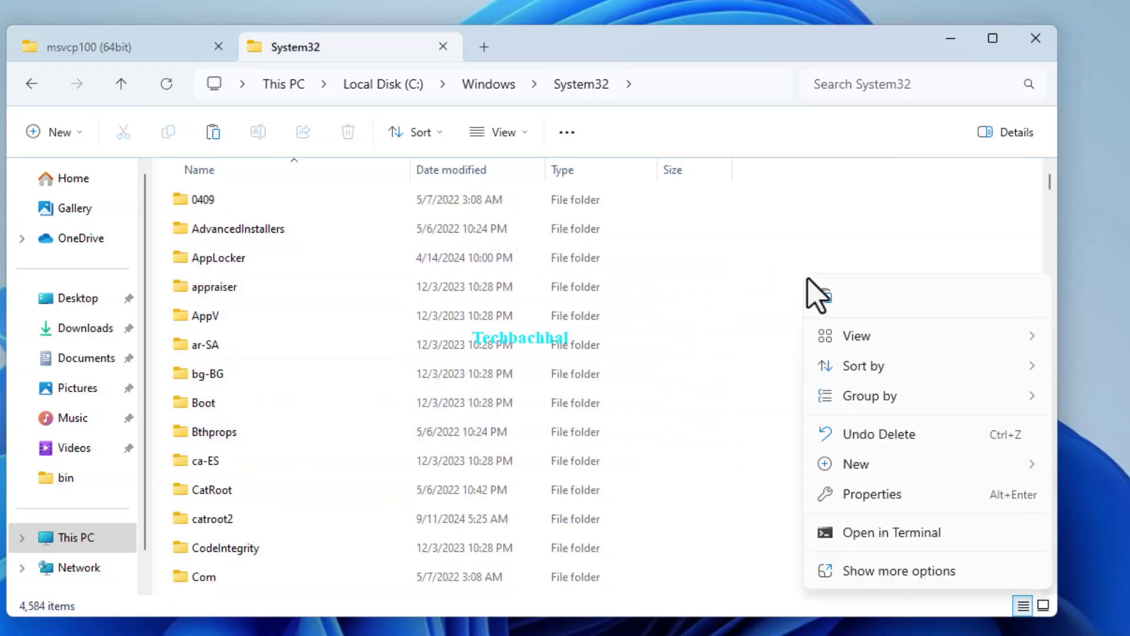
left_click(824, 294)
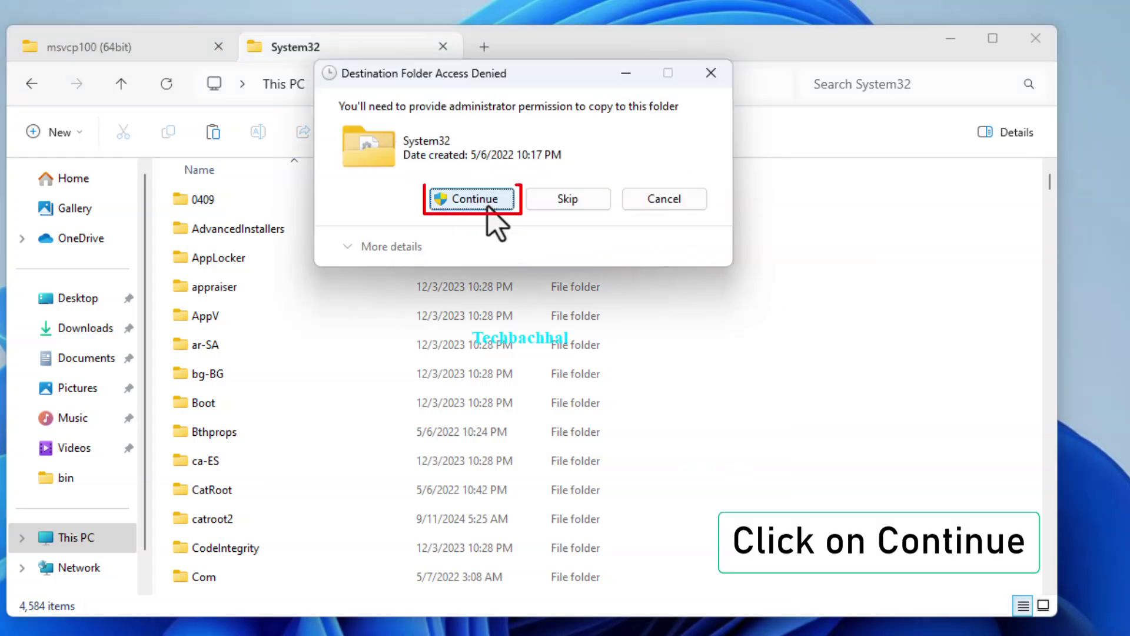
left_click(472, 200)
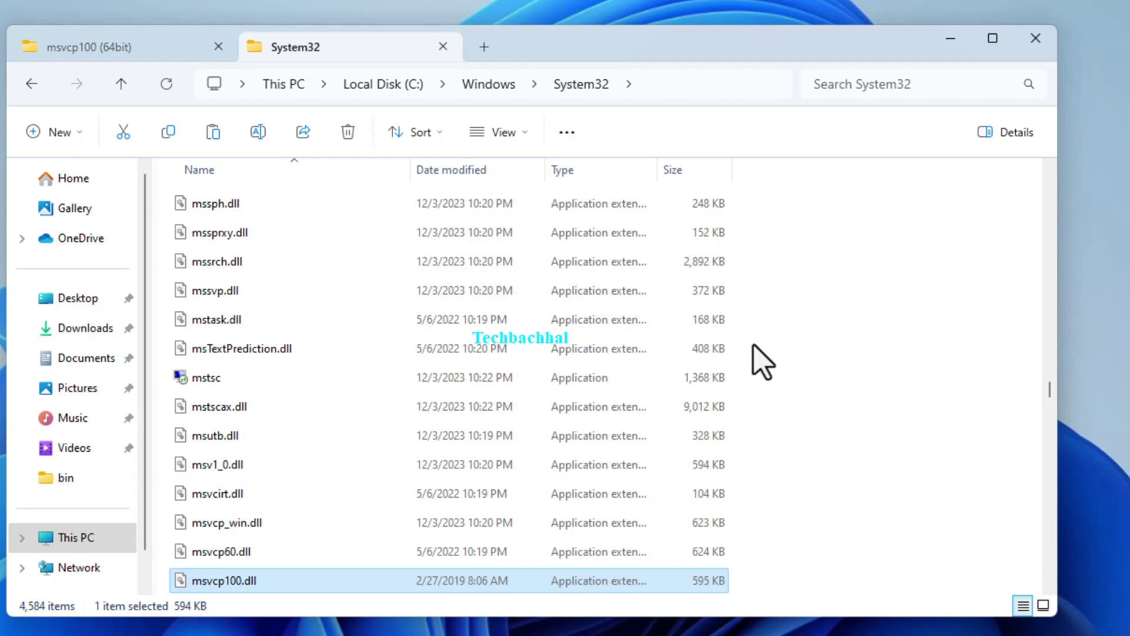
- Go back to the msvcp100 folder and copy msvcp100.dll from msvcp100 (32bit)
left_click(105, 52)
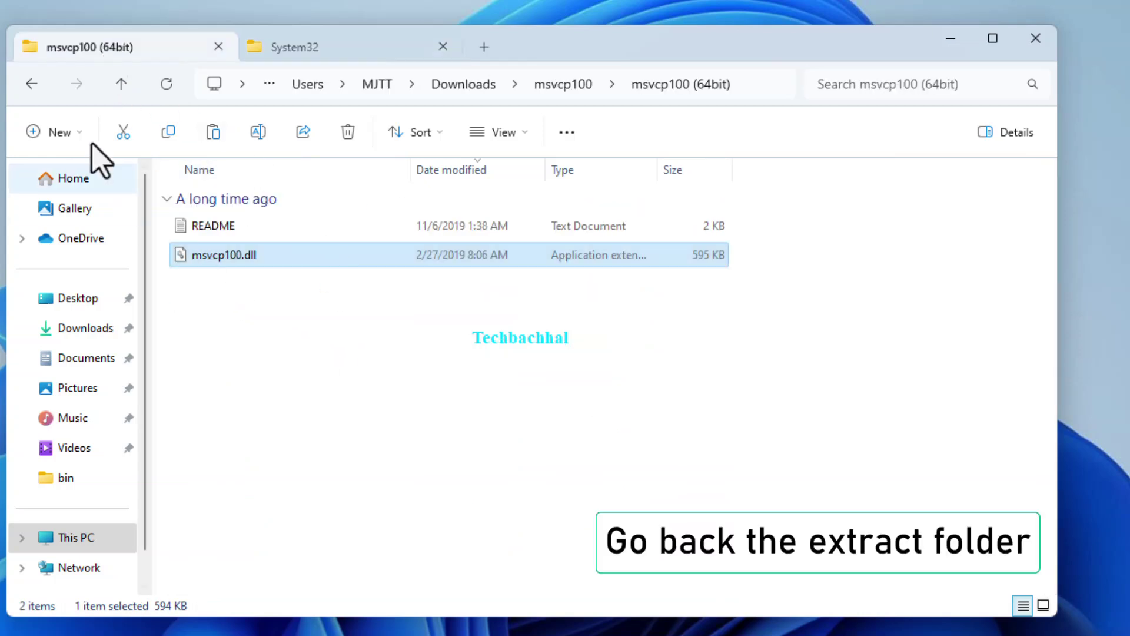
left_click(26, 87)
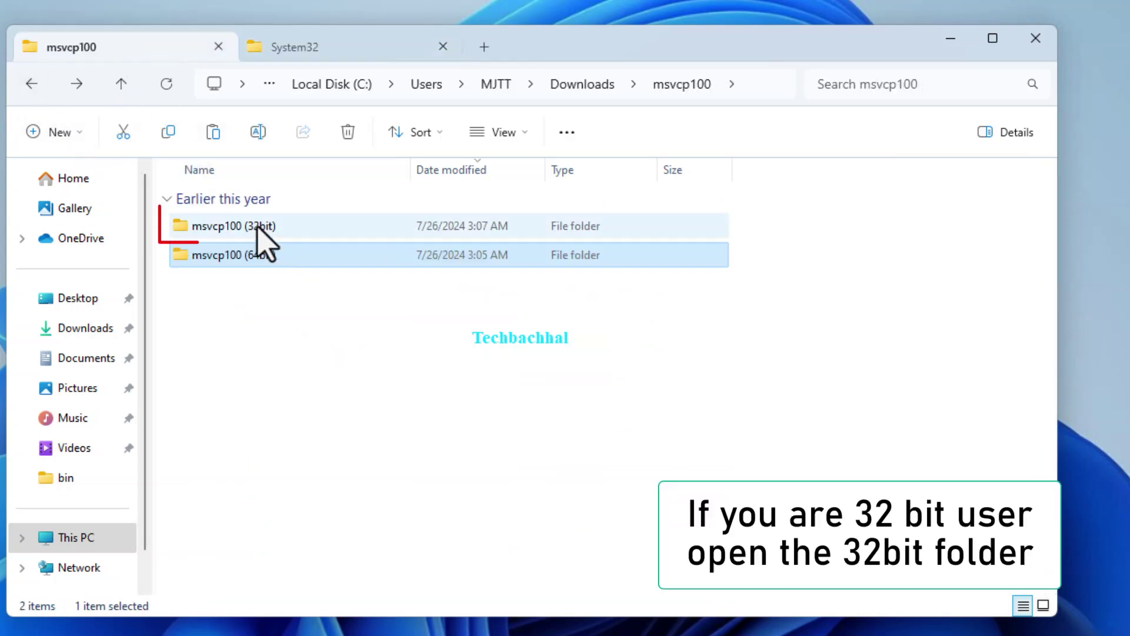
double_click(288, 222)
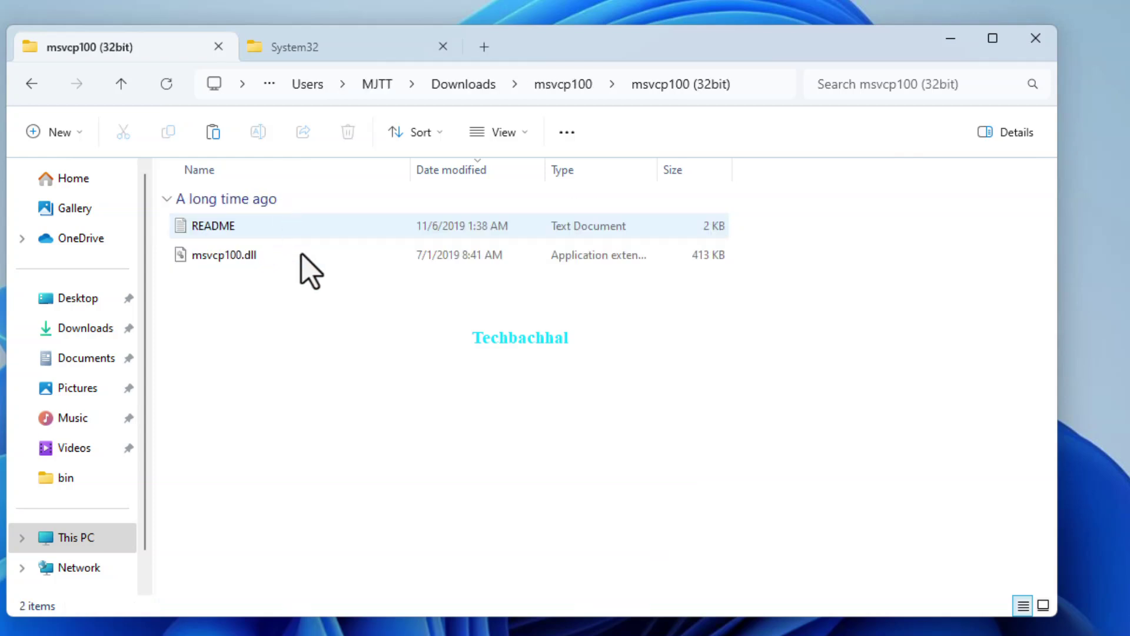
left_click(277, 263)
right_click(277, 266)
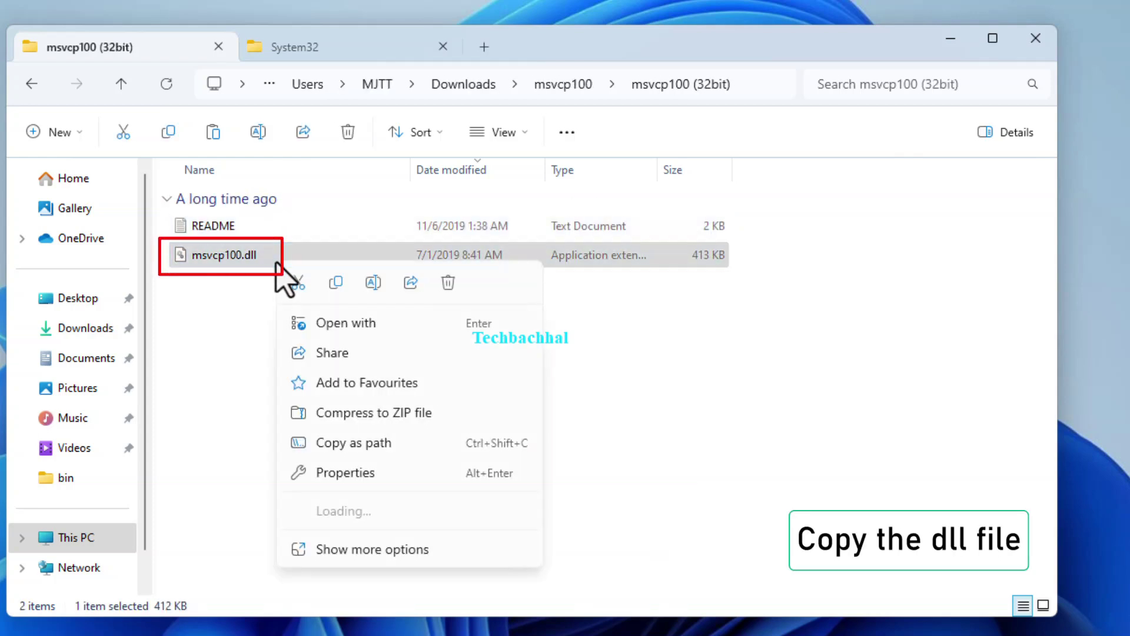
left_click(338, 282)
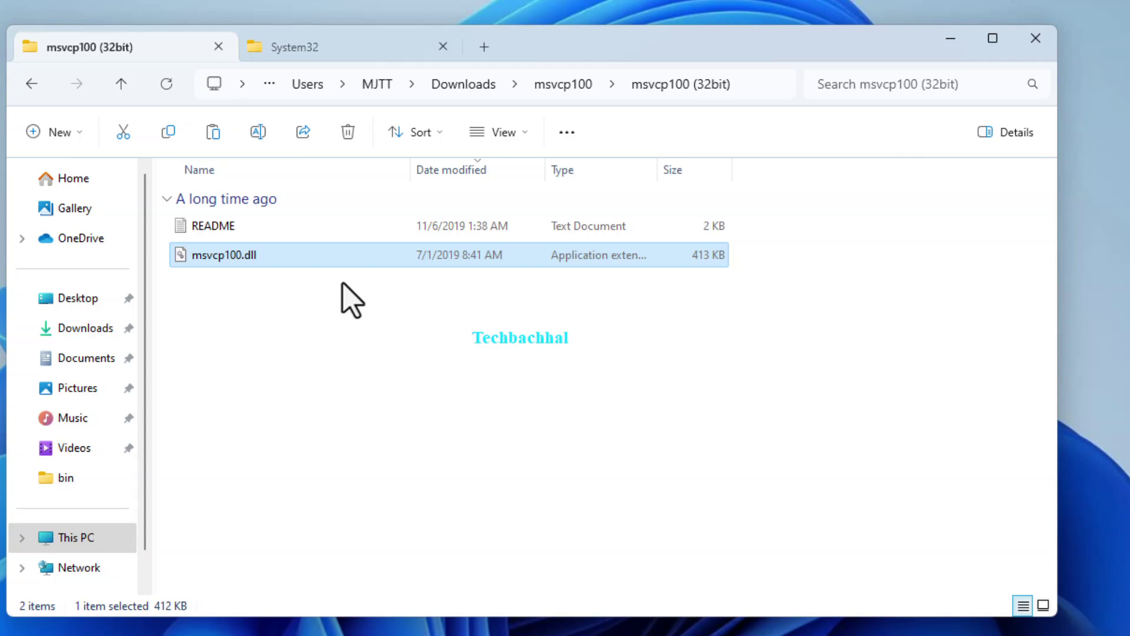
- Paste the 32-bit msvcp100.dll into C:\Windows\SysWOW64 as administrator, then close Explorer
left_click(340, 50)
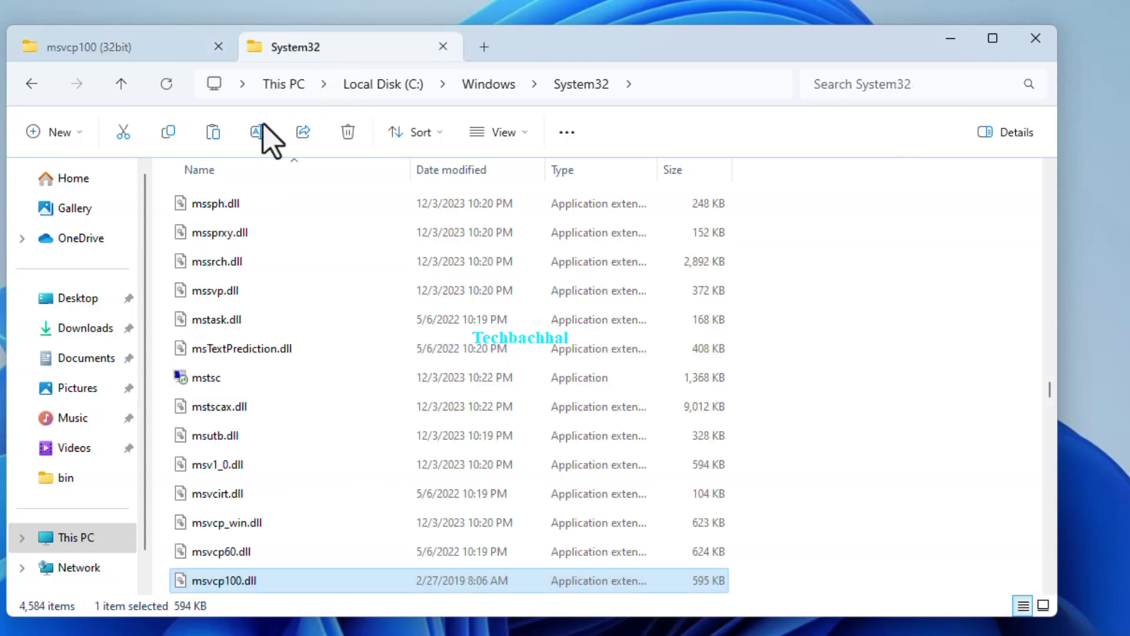
left_click(32, 86)
scroll(330, 553, "down", 2)
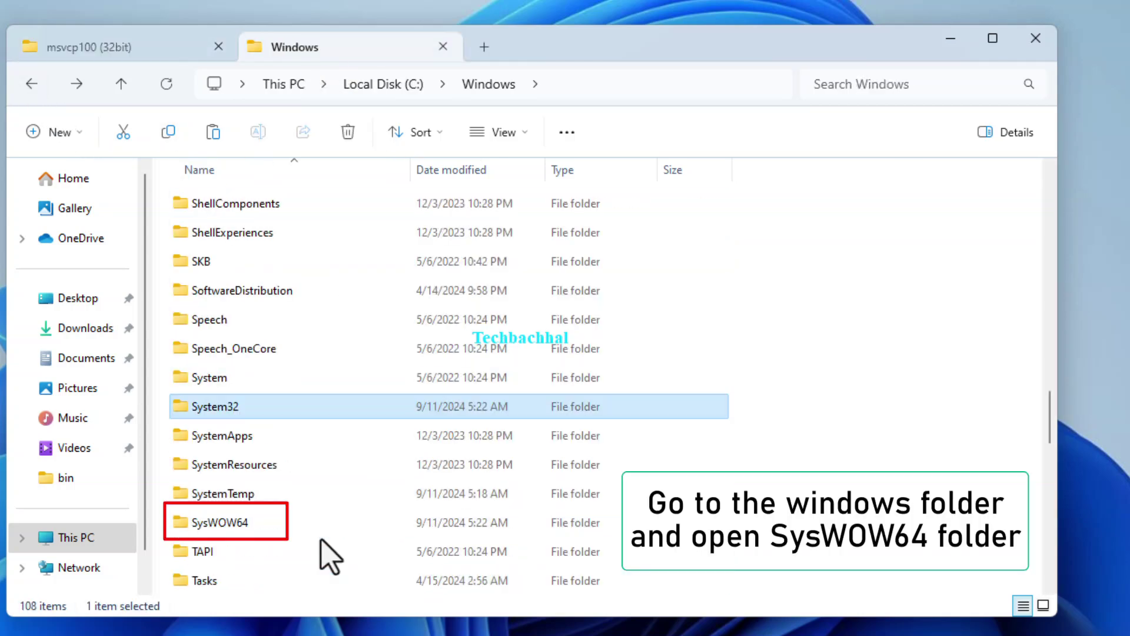
double_click(272, 524)
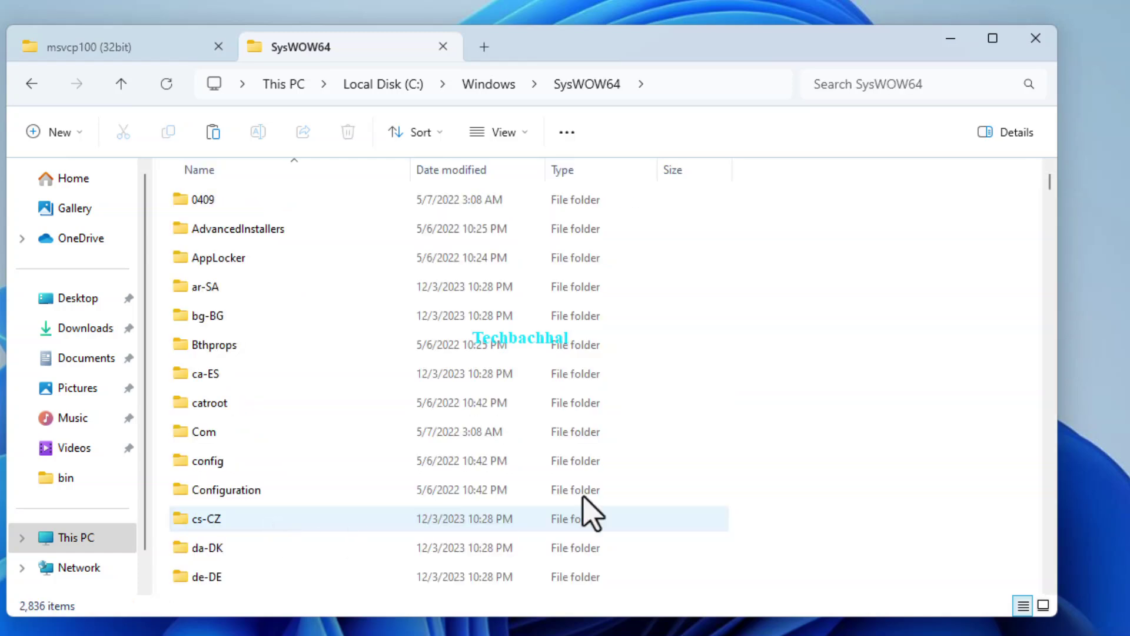
right_click(792, 318)
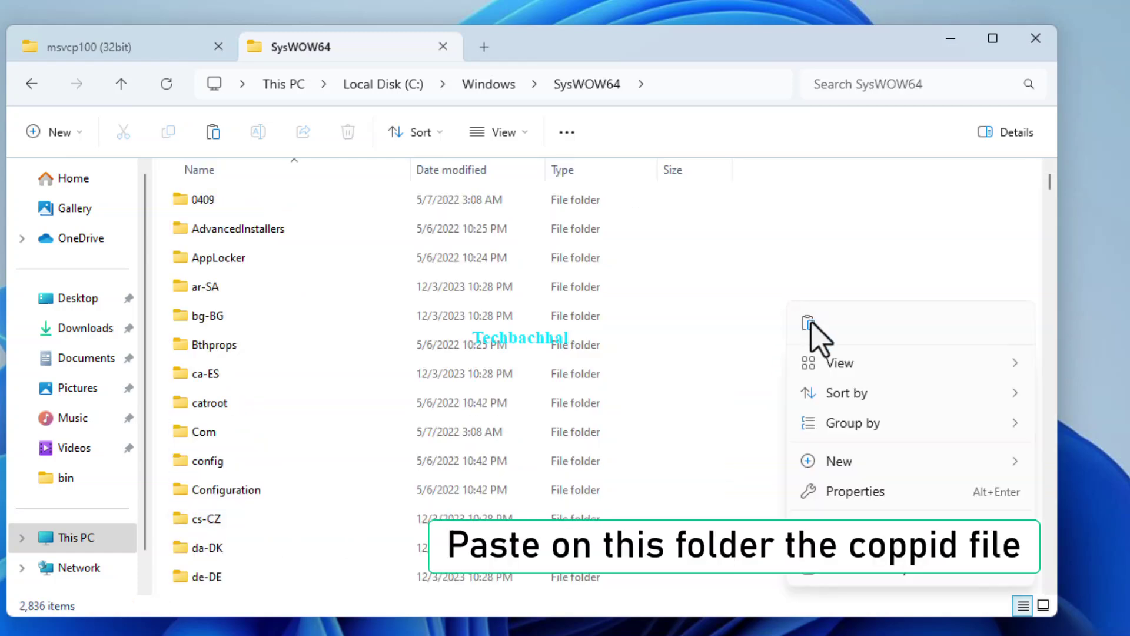
left_click(807, 323)
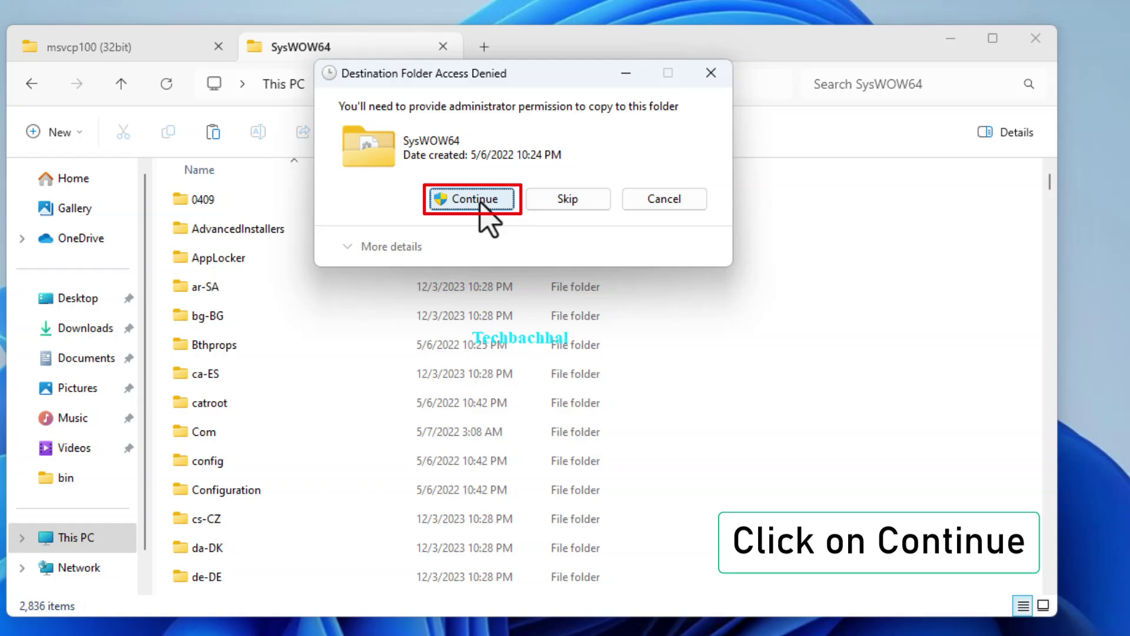
left_click(479, 200)
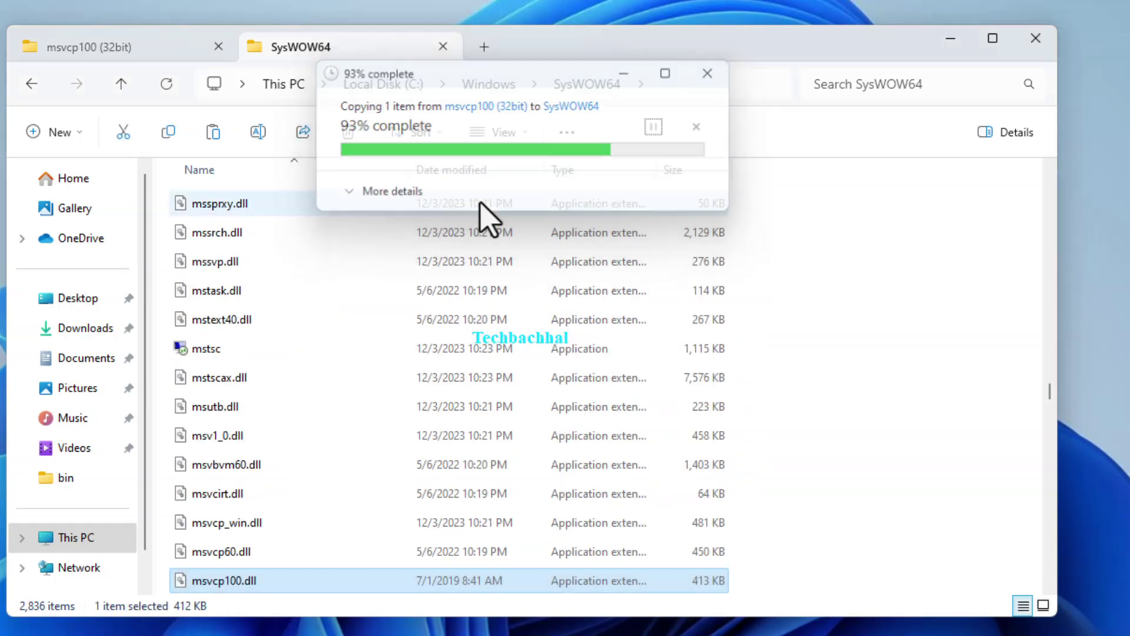
left_click(1035, 38)
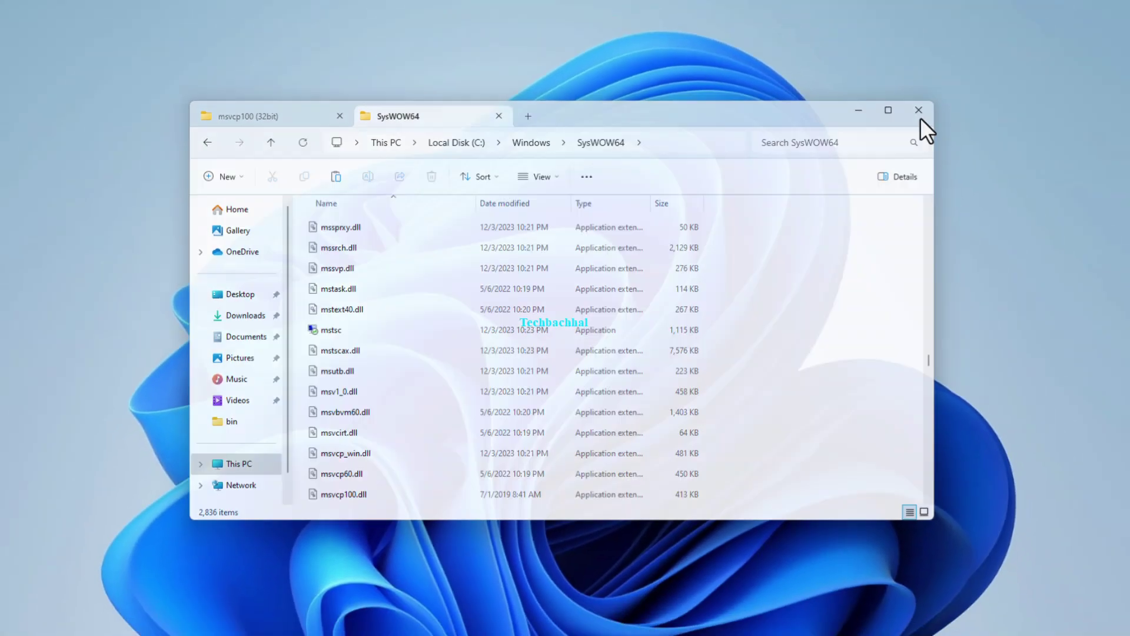
- Restart Windows from the Start button's Shut down or sign out menu
right_click(485, 625)
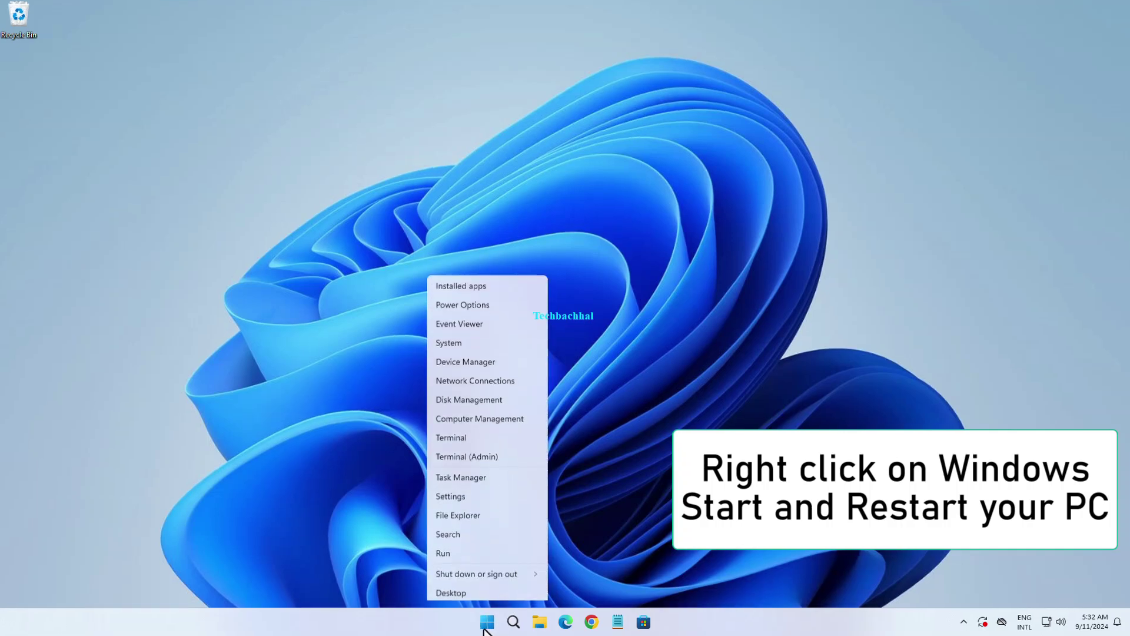
mouse_move(523, 572)
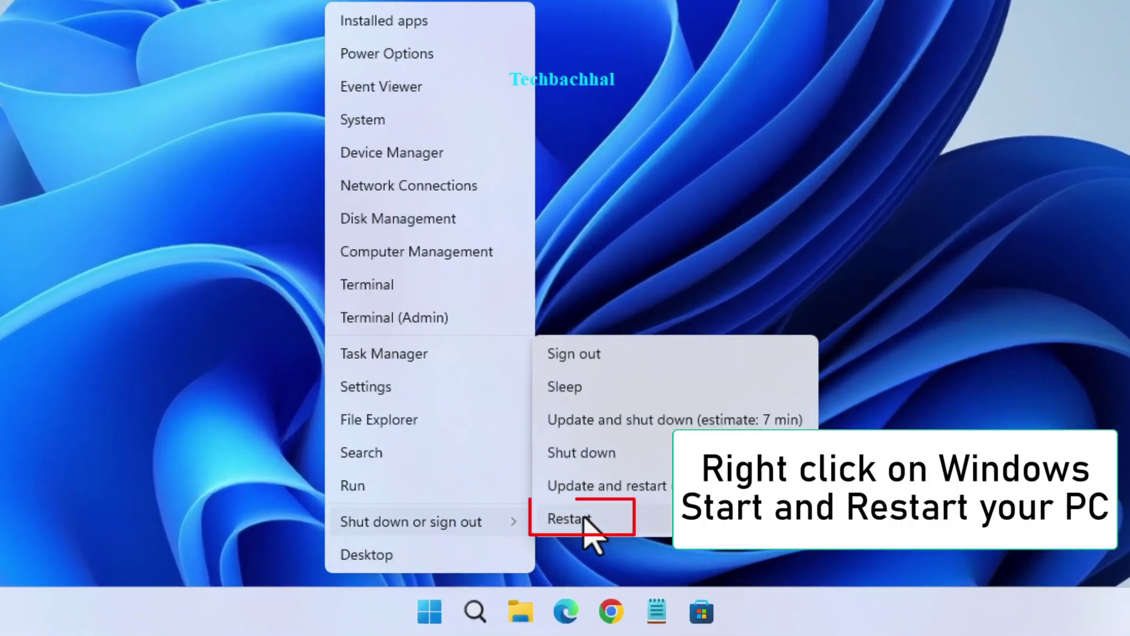
left_click(582, 517)
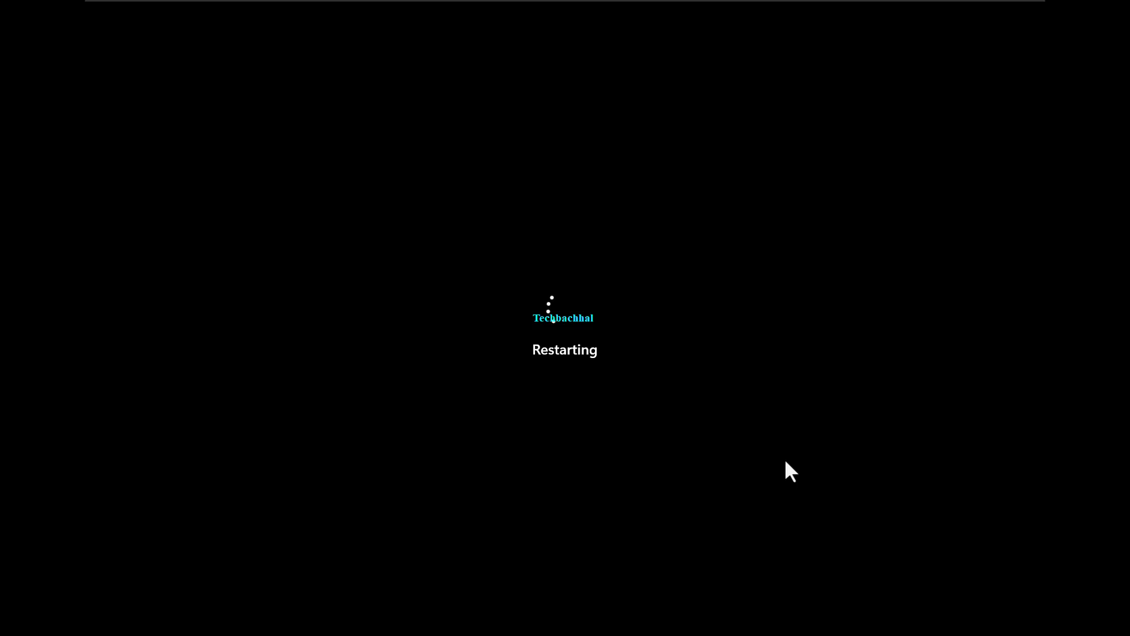